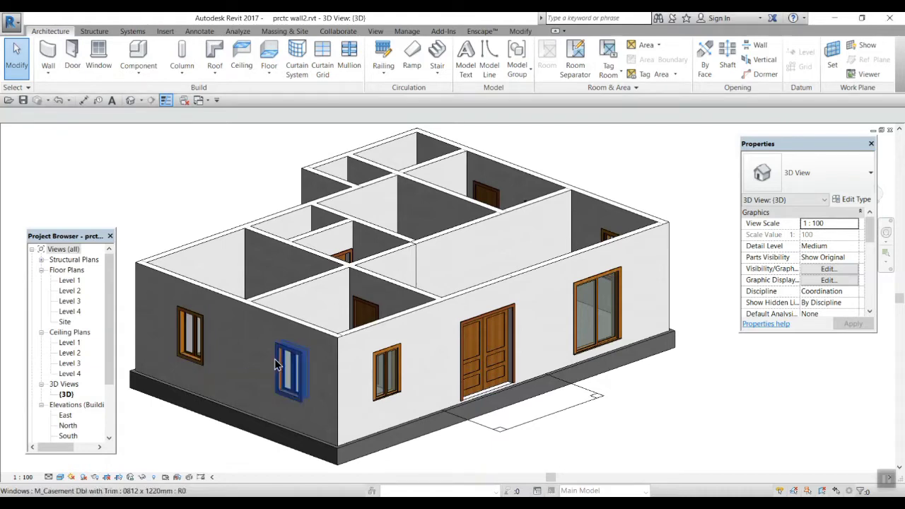
# Step: Start a new in-place model component in the Generic Models category
pyautogui.moveTo(664, 428)
pyautogui.keyDown('shift'); pyautogui.mouseDown(button='middle')
pyautogui.moveTo(462, 424)
pyautogui.moveTo(595, 444)
pyautogui.moveTo(668, 426)
pyautogui.mouseUp(button='middle'); pyautogui.keyUp('shift')
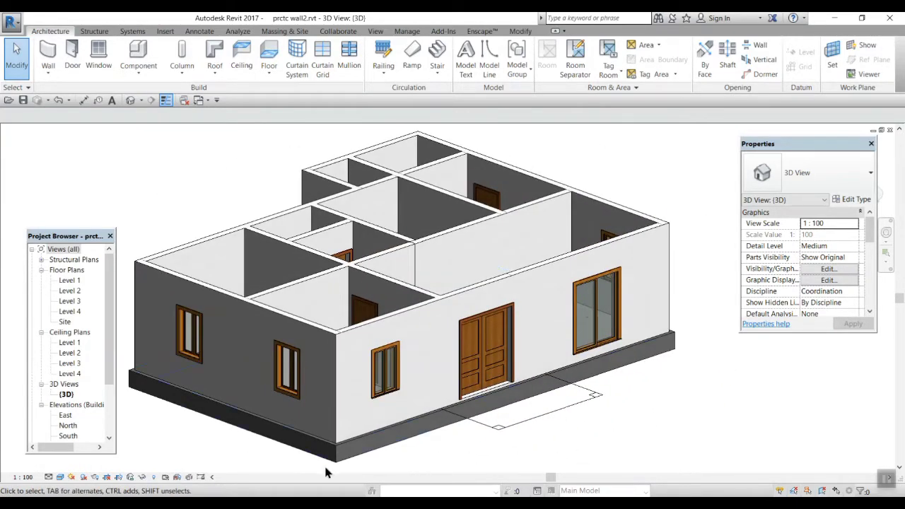
pyautogui.keyDown('shift'); pyautogui.moveTo(291, 424); pyautogui.dragTo(500, 342, button='middle'); pyautogui.keyUp('shift')
pyautogui.scroll(5, 362, 391)
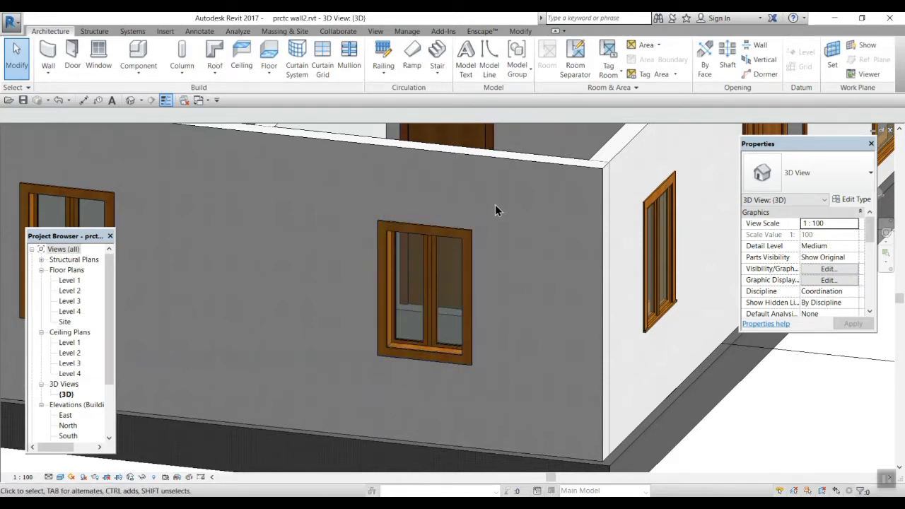
pyautogui.click(139, 74)
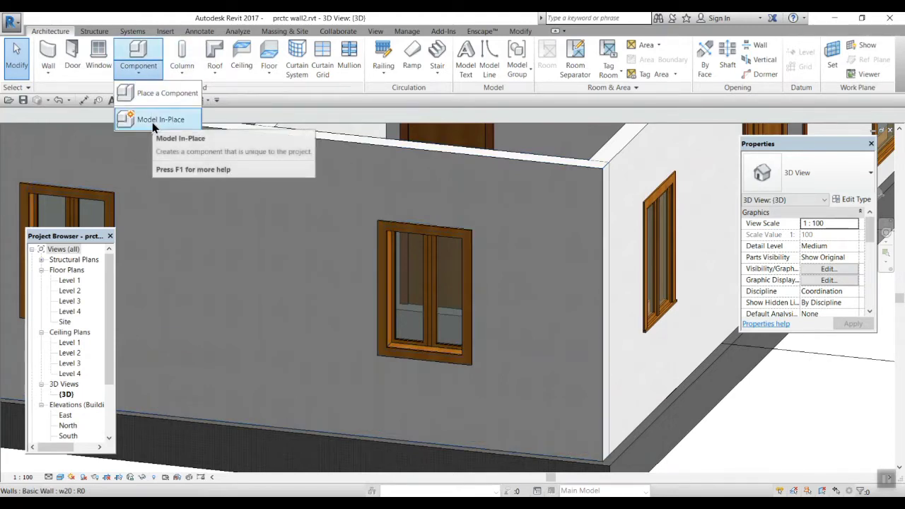
pyautogui.click(154, 121)
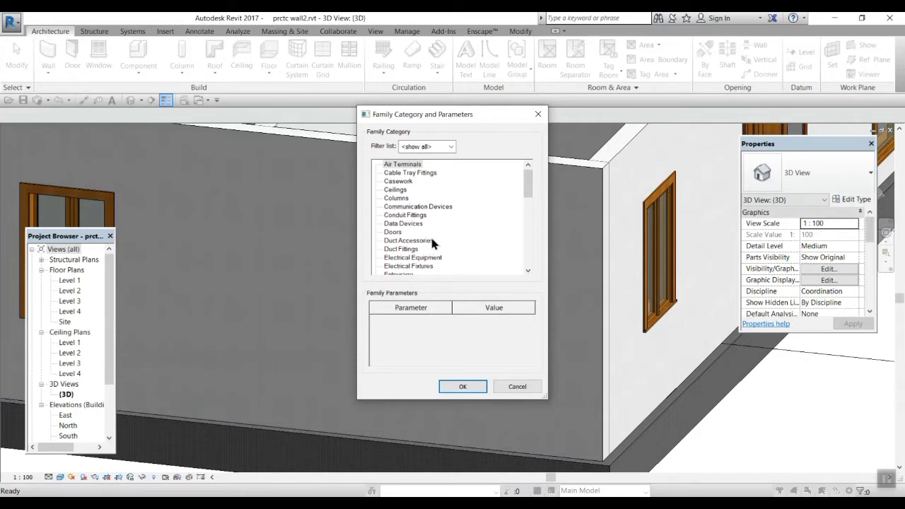
pyautogui.scroll(-3, 438, 225)
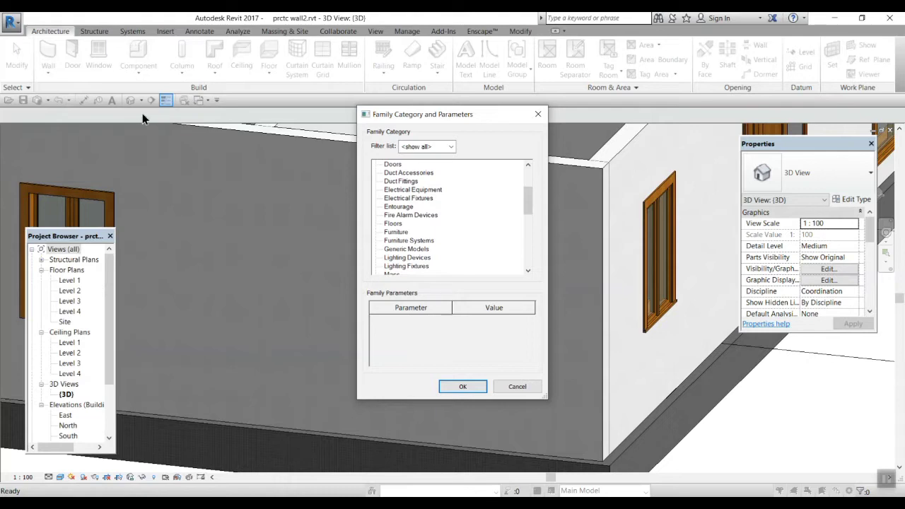
pyautogui.click(410, 250)
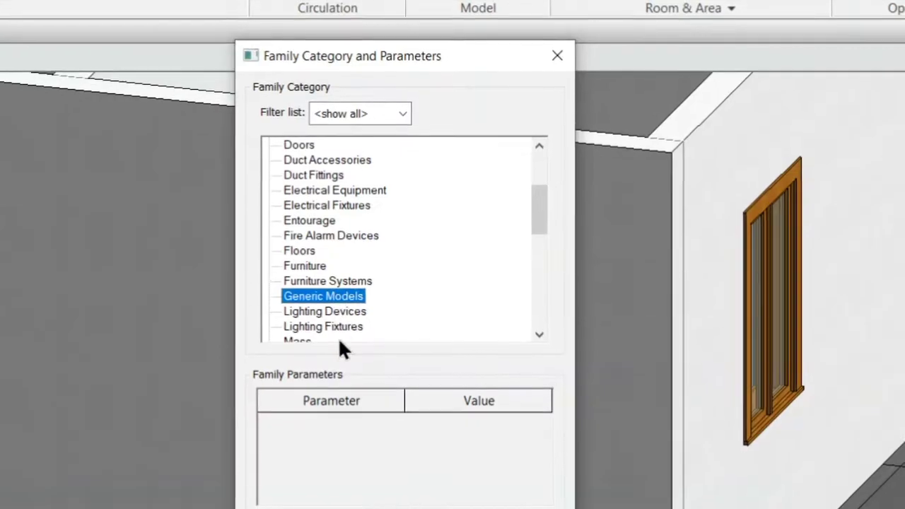
pyautogui.press('Return')
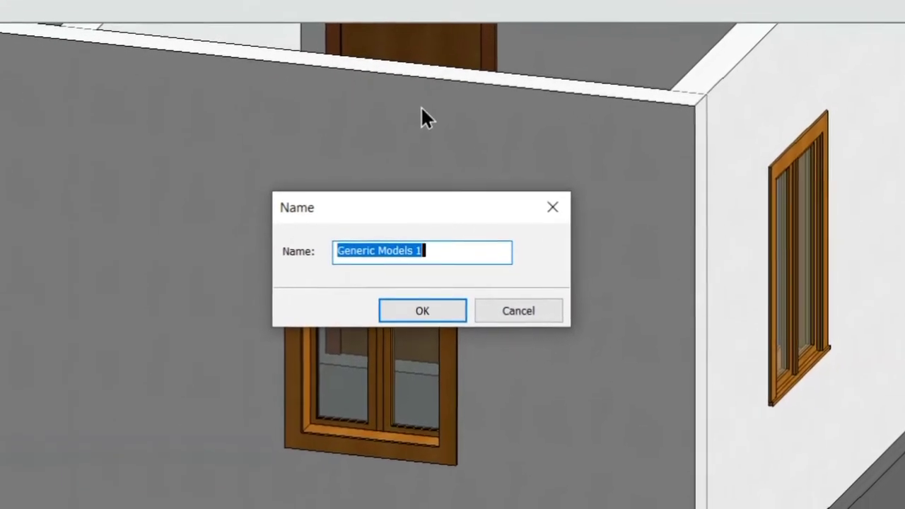
# Step: Name the in-place model Box Shade and enter its editor
pyautogui.write('Box ')
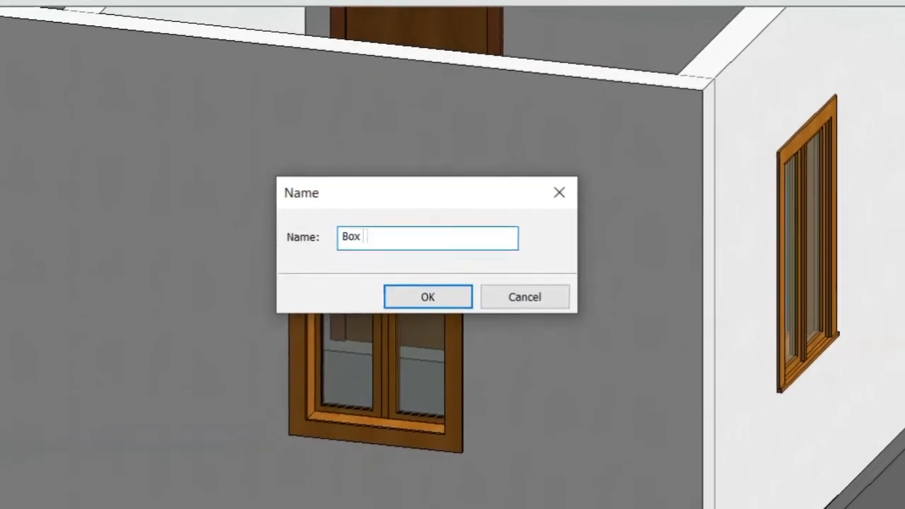
pyautogui.write('Sha')
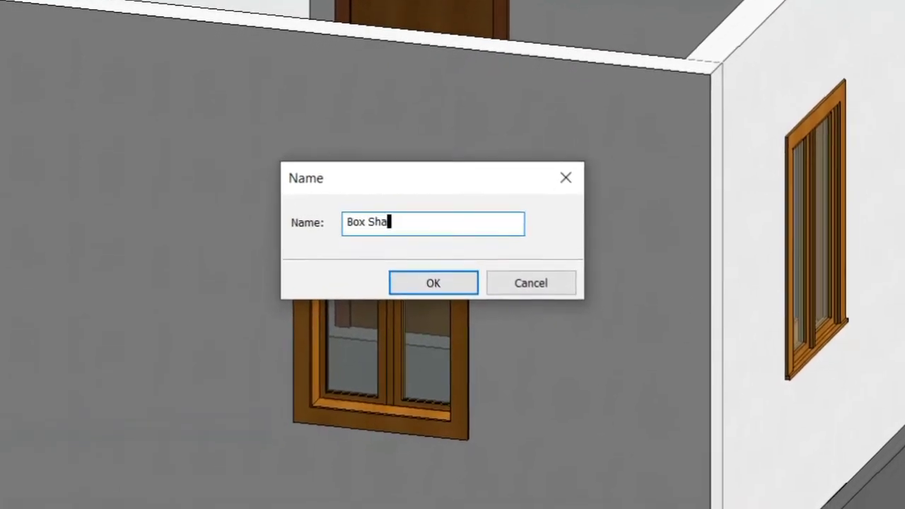
pyautogui.write('de')
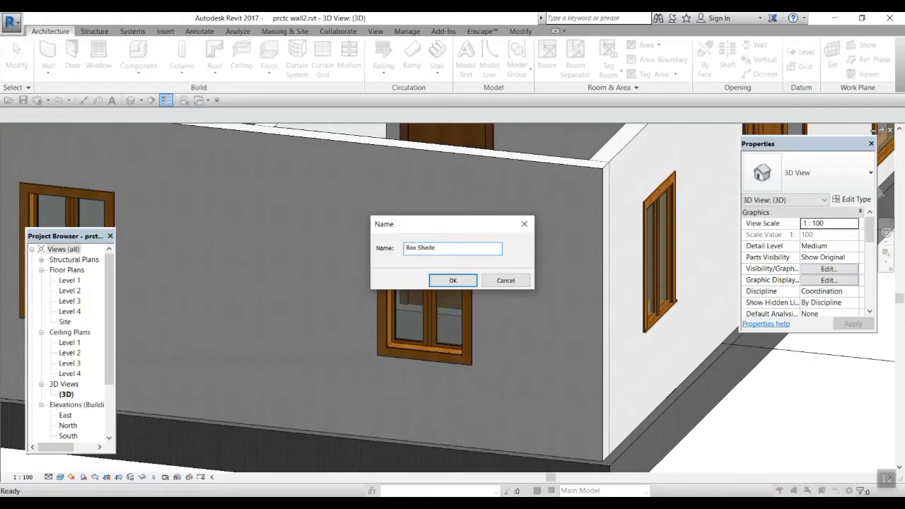
pyautogui.click(462, 281)
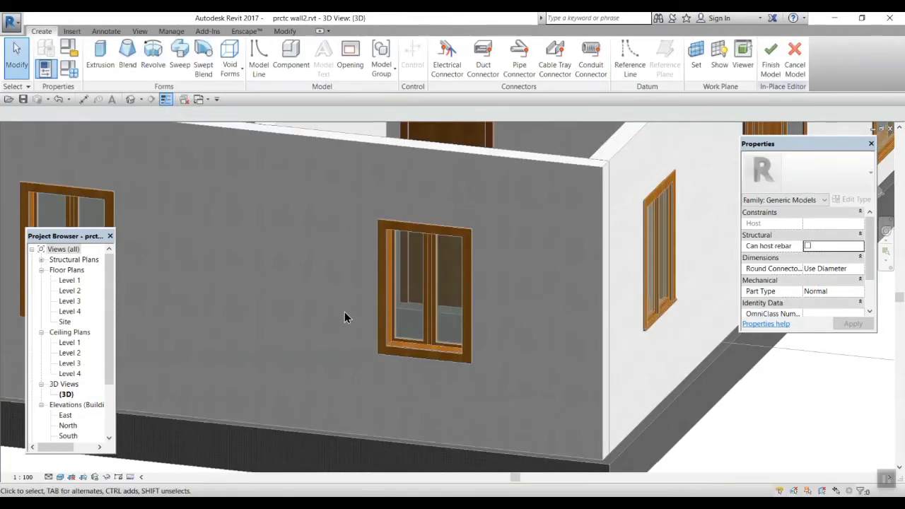
# Step: Check the South elevation, and open the East elevation framed on its windows as the sketching view
pyautogui.scroll(3, 346, 311)
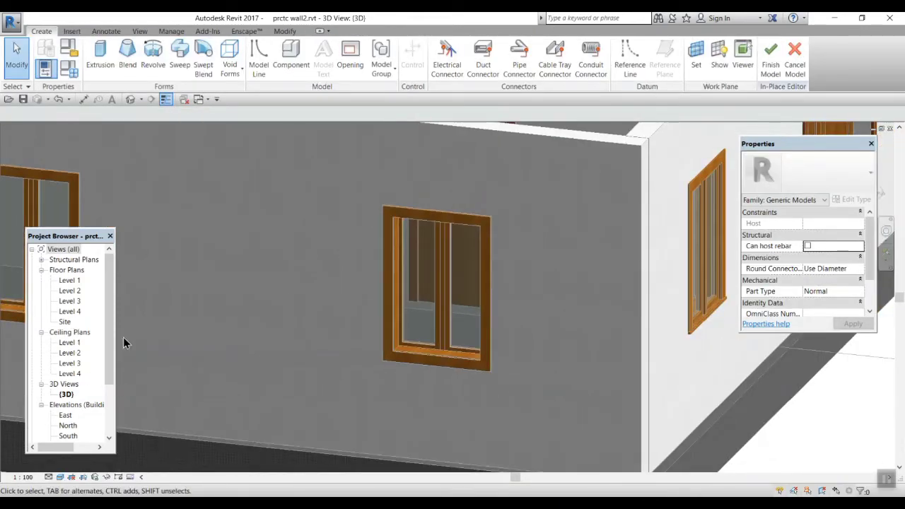
pyautogui.doubleClick(66, 436)
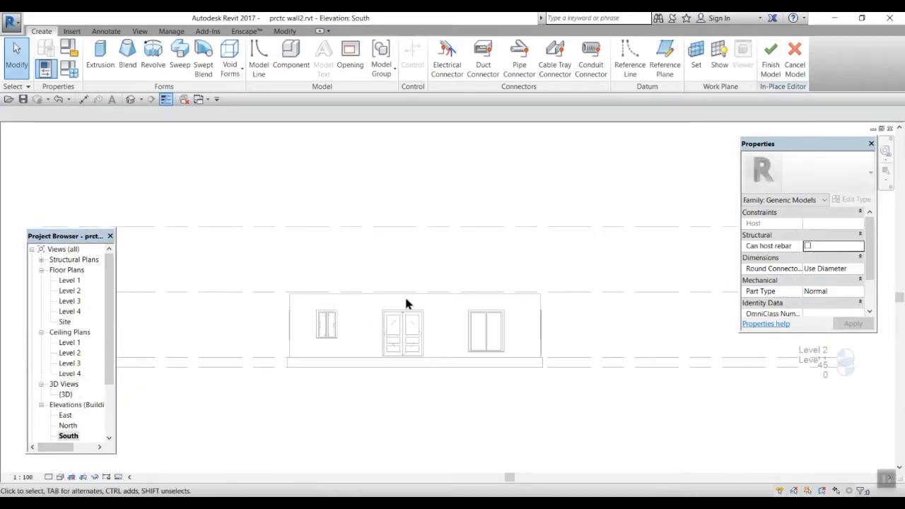
pyautogui.scroll(3, 385, 328)
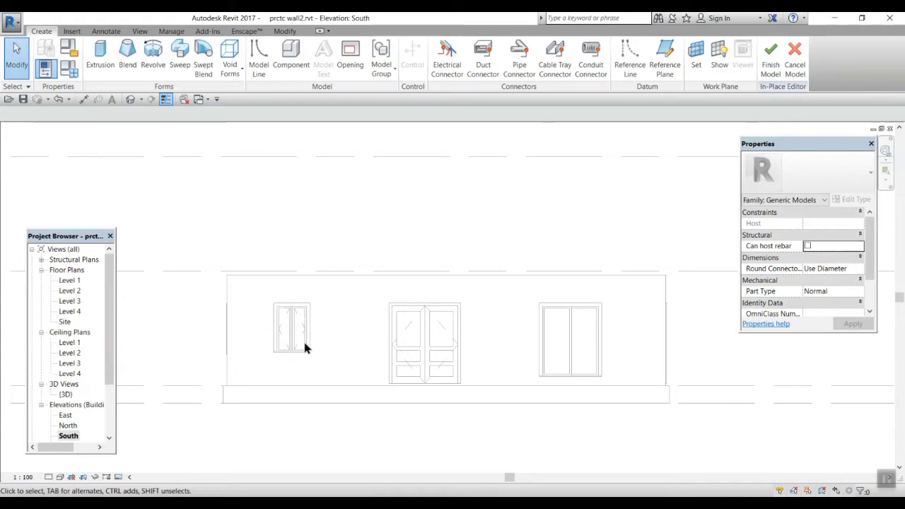
pyautogui.doubleClick(65, 416)
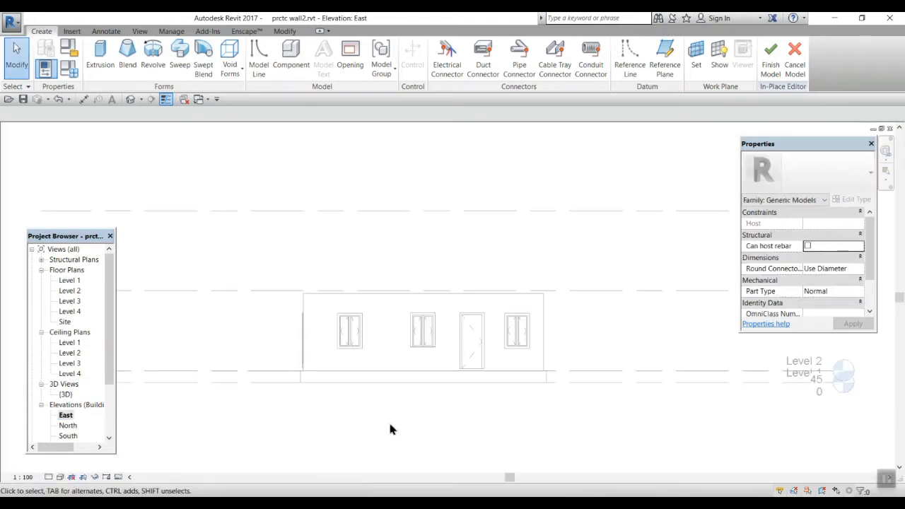
pyautogui.scroll(5, 346, 331)
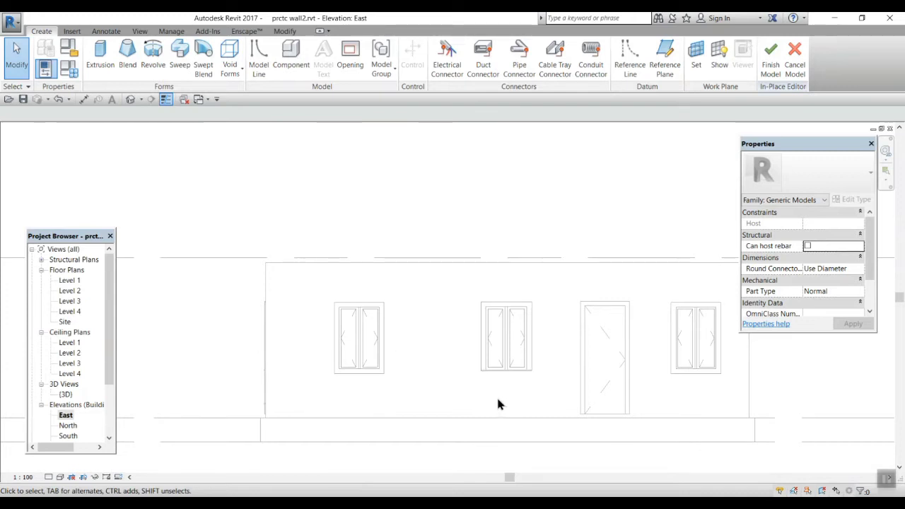
pyautogui.moveTo(496, 399); pyautogui.dragTo(420, 422, button='middle')
pyautogui.scroll(-1, 421, 422)
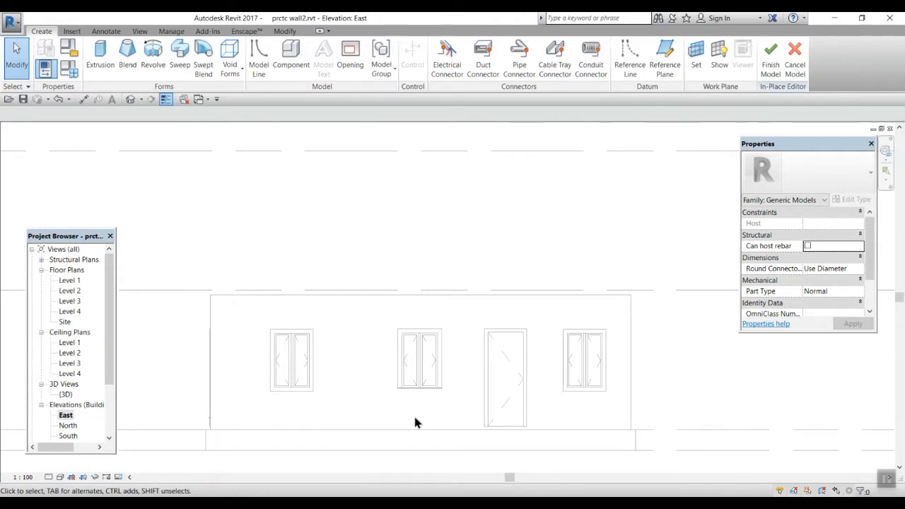
# Step: Start an extrusion with the east exterior wall face picked as its work plane
pyautogui.click(92, 62)
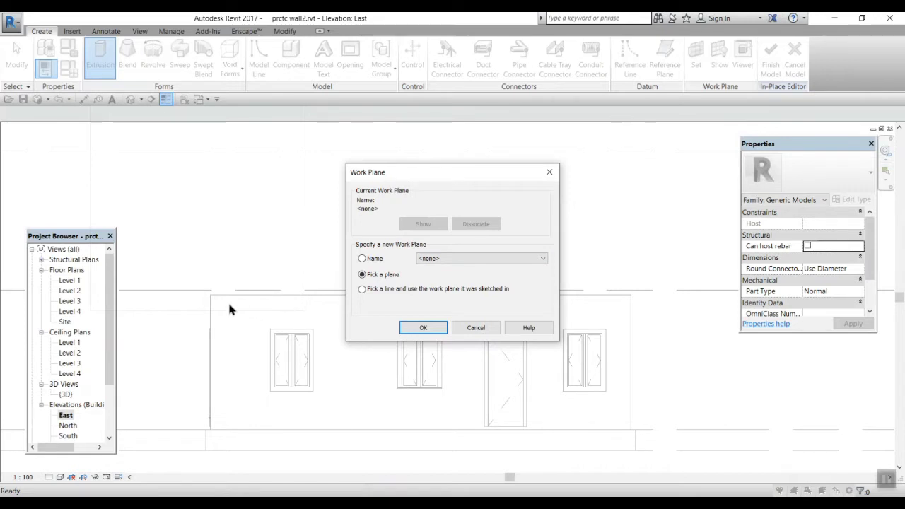
pyautogui.click(423, 327)
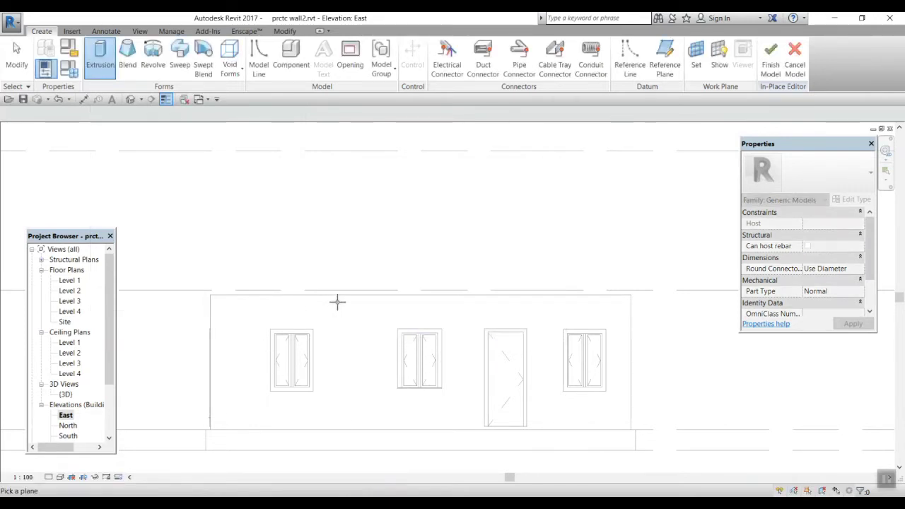
pyautogui.click(339, 300)
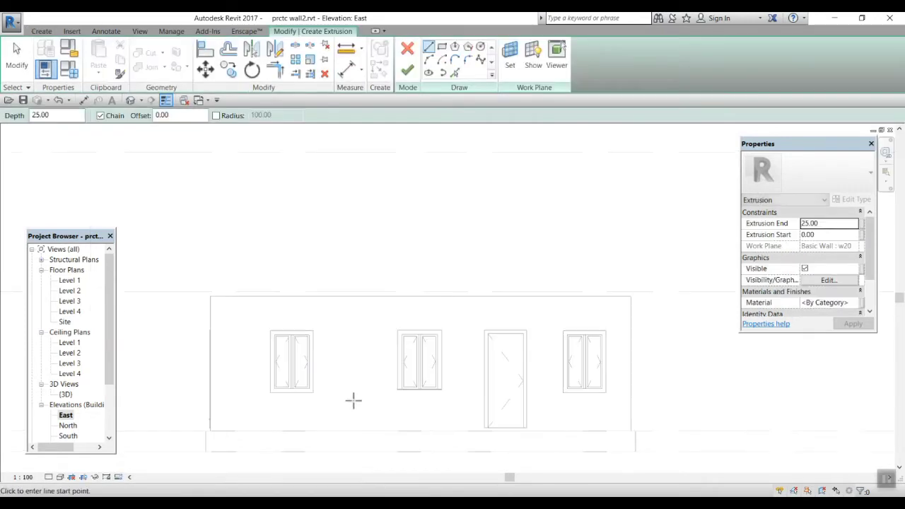
# Step: Sketch a rectangle along the outer frame edges of the leftmost casement window on the east wall
pyautogui.scroll(2, 284, 355)
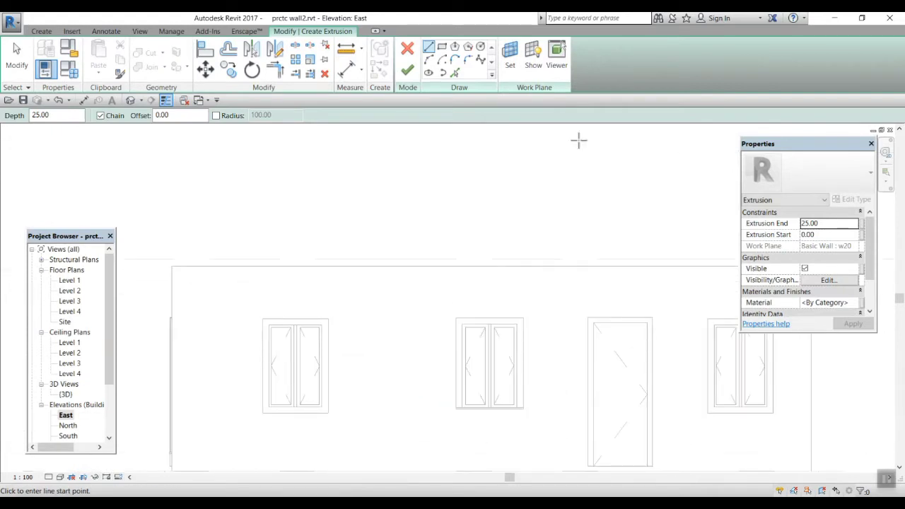
pyautogui.click(441, 47)
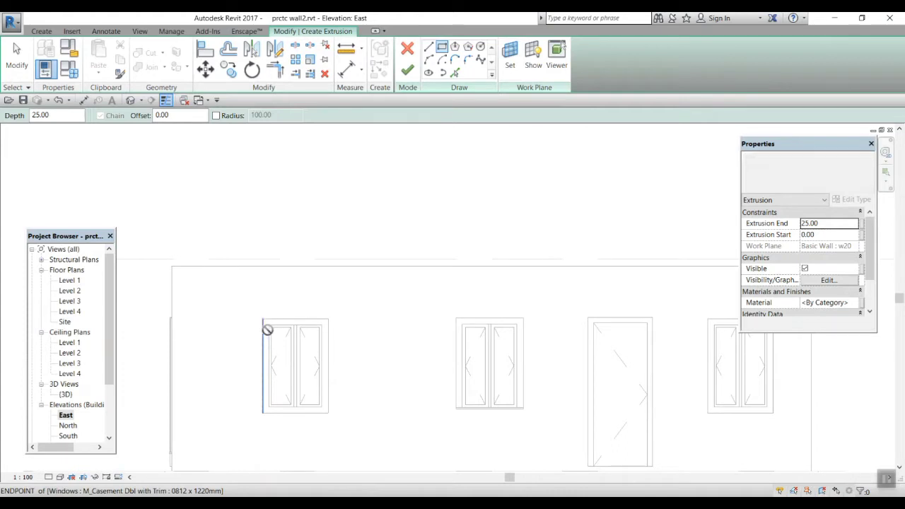
pyautogui.click(267, 329)
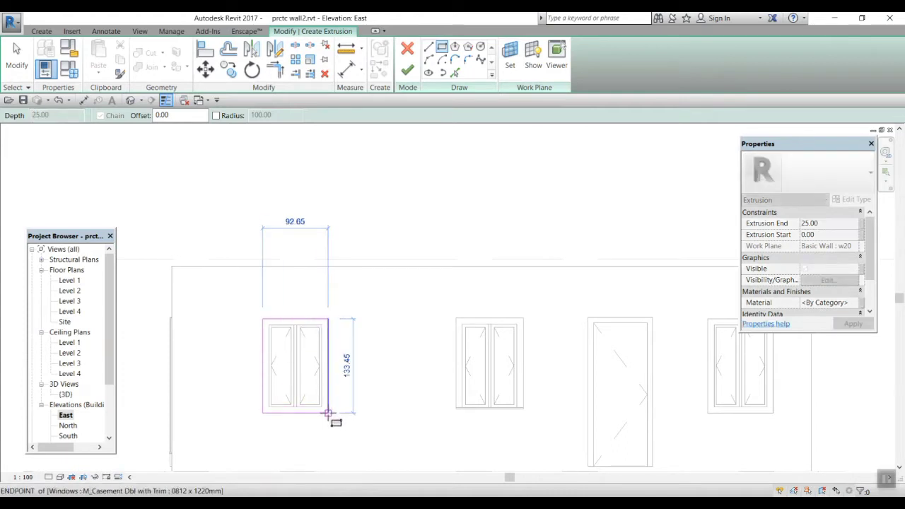
pyautogui.click(328, 413)
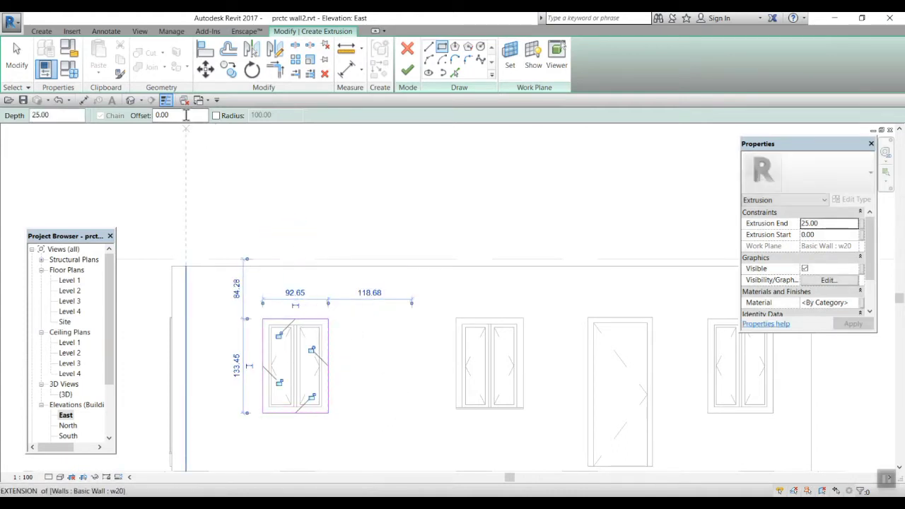
# Step: Sketch a second rectangle around the same window with a 15 offset outside the first one
pyautogui.moveTo(185, 115); pyautogui.dragTo(154, 116)
pyautogui.write('15')
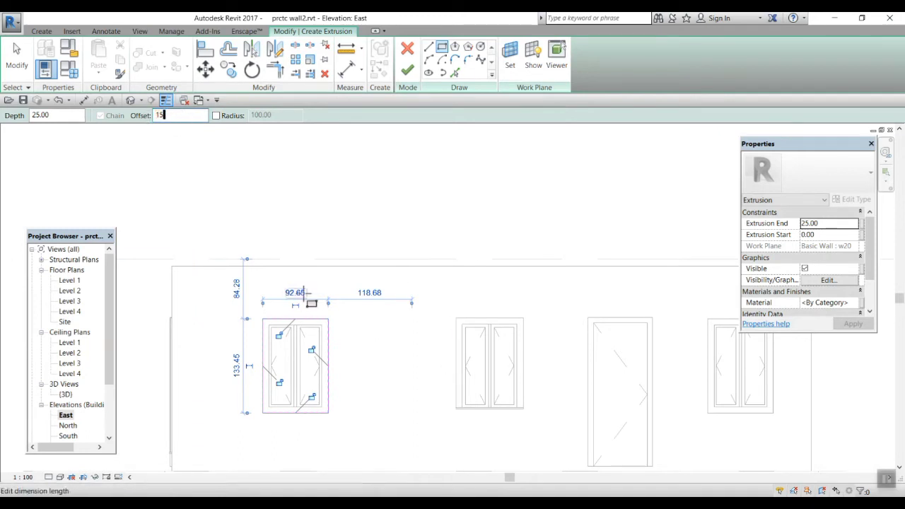
pyautogui.press('Return')
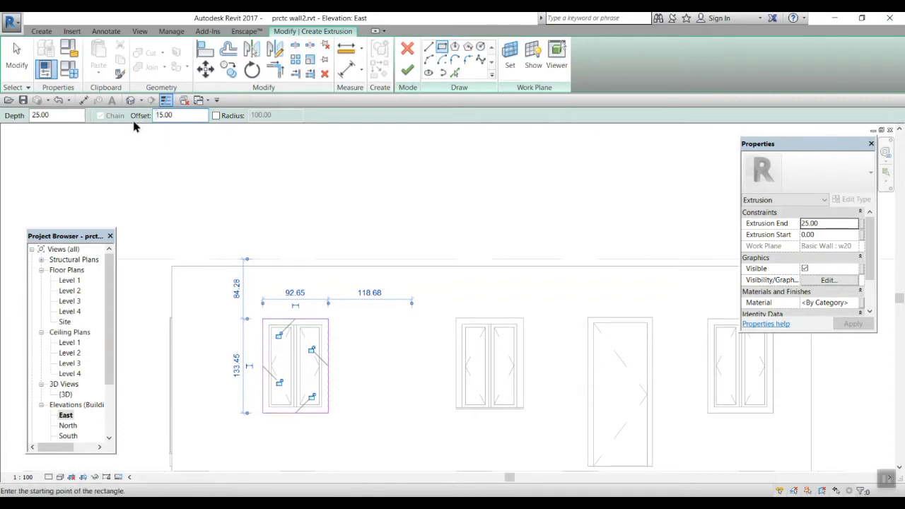
pyautogui.click(456, 74)
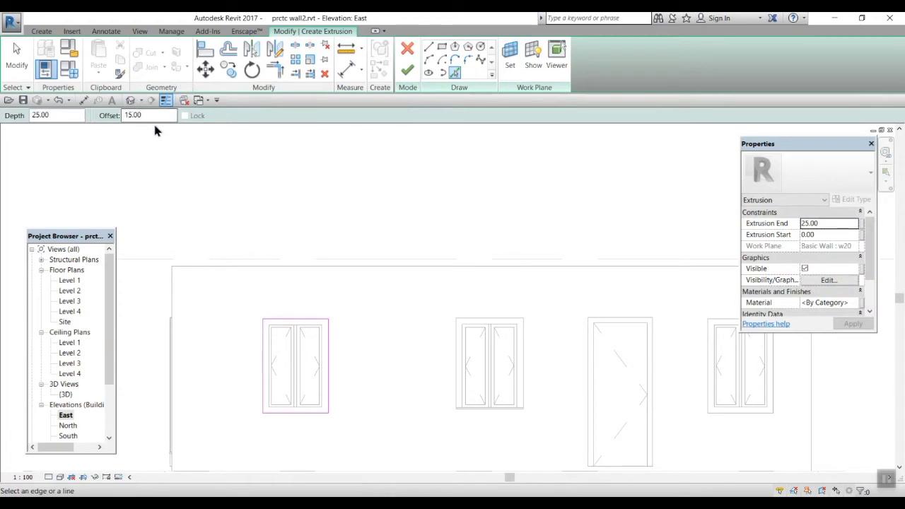
pyautogui.click(441, 46)
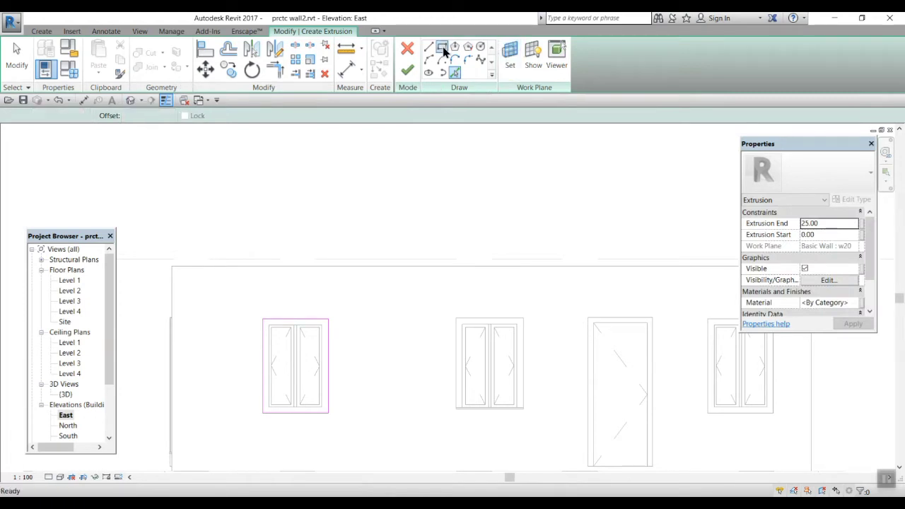
pyautogui.click(262, 319)
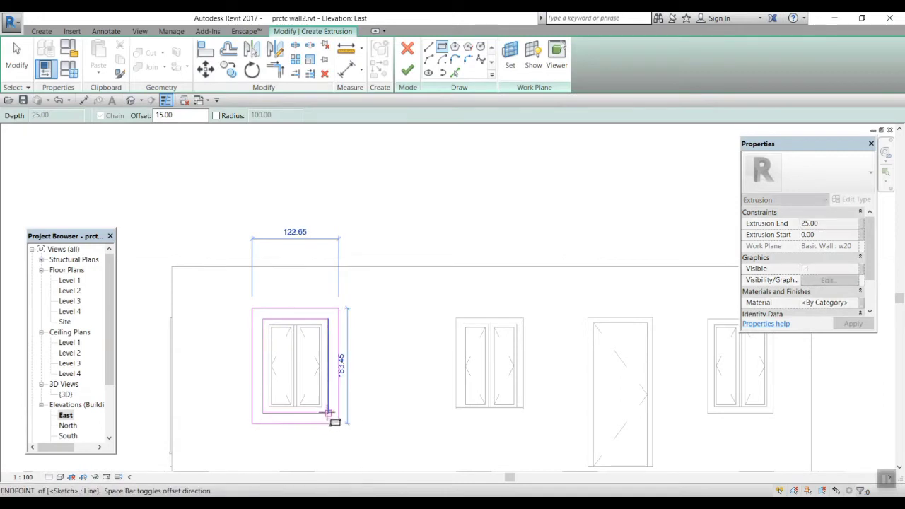
pyautogui.click(328, 413)
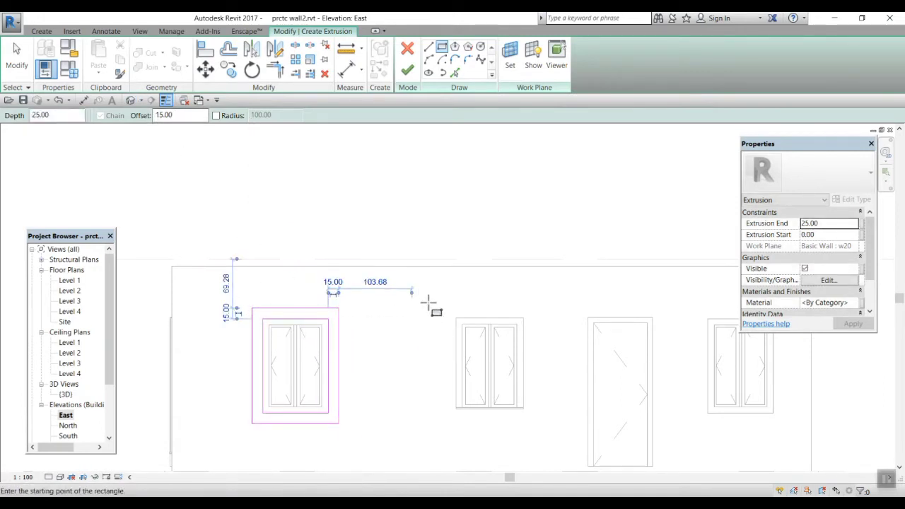
# Step: Finish the extrusion at 25 depth and the in-place model, and view the window surround in the 3D view
pyautogui.click(409, 70)
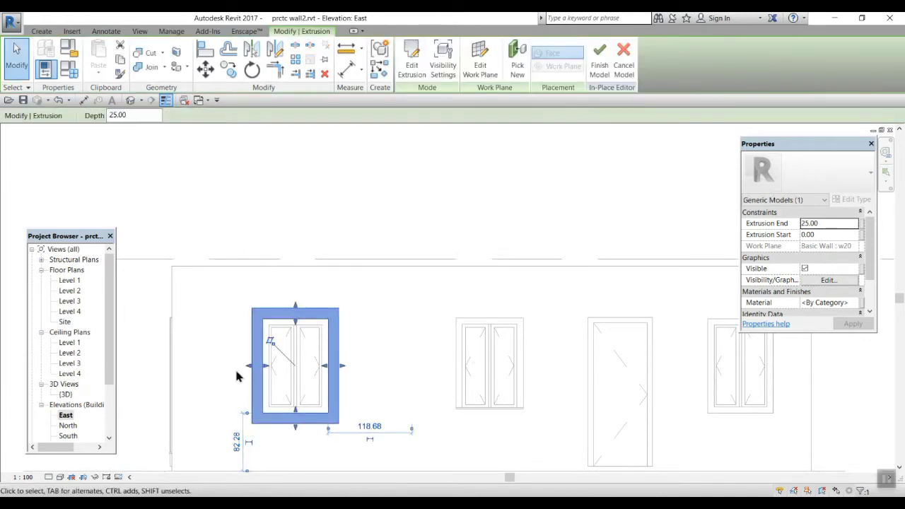
pyautogui.click(604, 71)
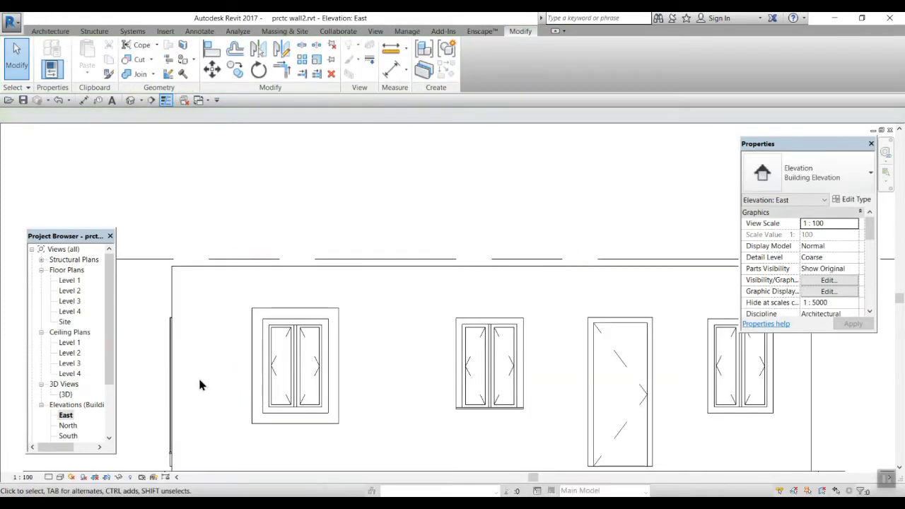
pyautogui.doubleClick(65, 393)
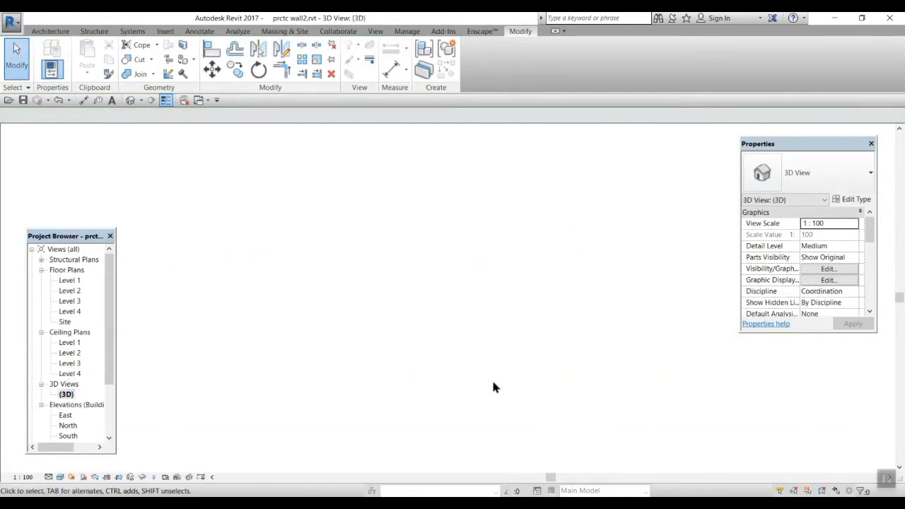
pyautogui.scroll(-5, 483, 339)
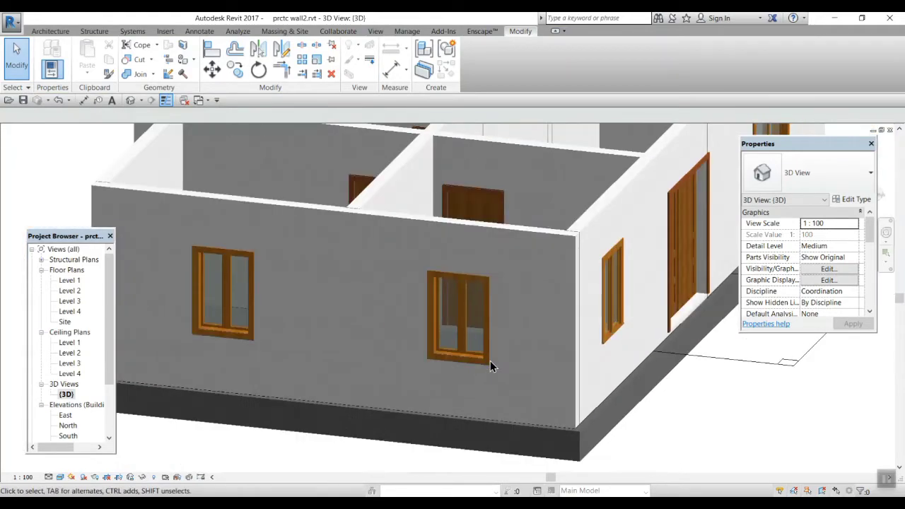
pyautogui.scroll(-3, 337, 385)
pyautogui.keyDown('shift'); pyautogui.moveTo(337, 388); pyautogui.dragTo(723, 383, button='middle'); pyautogui.keyUp('shift')
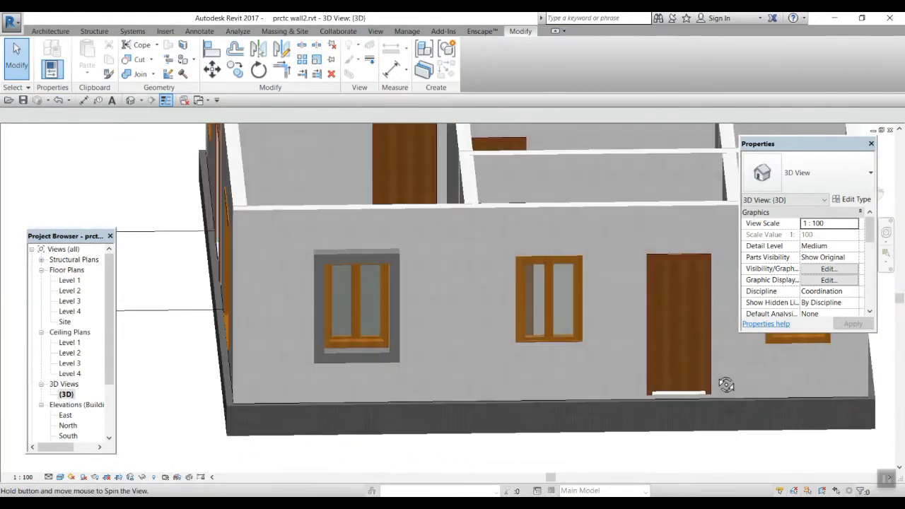
# Step: Stretch the box shade around the first east-wall window outward by its front face so it projects deeper from the wall
pyautogui.keyDown('shift'); pyautogui.moveTo(513, 400); pyautogui.dragTo(460, 402, button='middle'); pyautogui.keyUp('shift')
pyautogui.scroll(2, 311, 332)
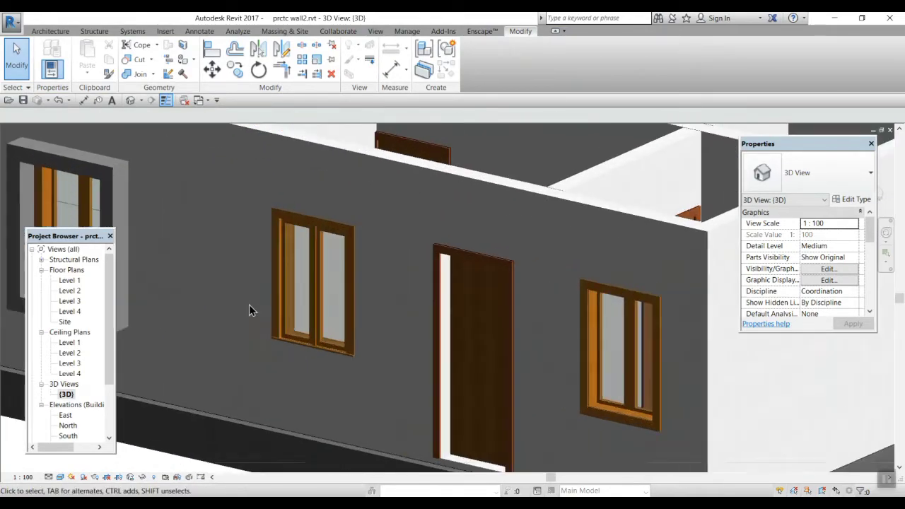
pyautogui.scroll(-1, 249, 305)
pyautogui.moveTo(352, 326); pyautogui.dragTo(663, 349, button='middle')
pyautogui.keyDown('shift'); pyautogui.moveTo(520, 351); pyautogui.dragTo(489, 359, button='middle'); pyautogui.keyUp('shift')
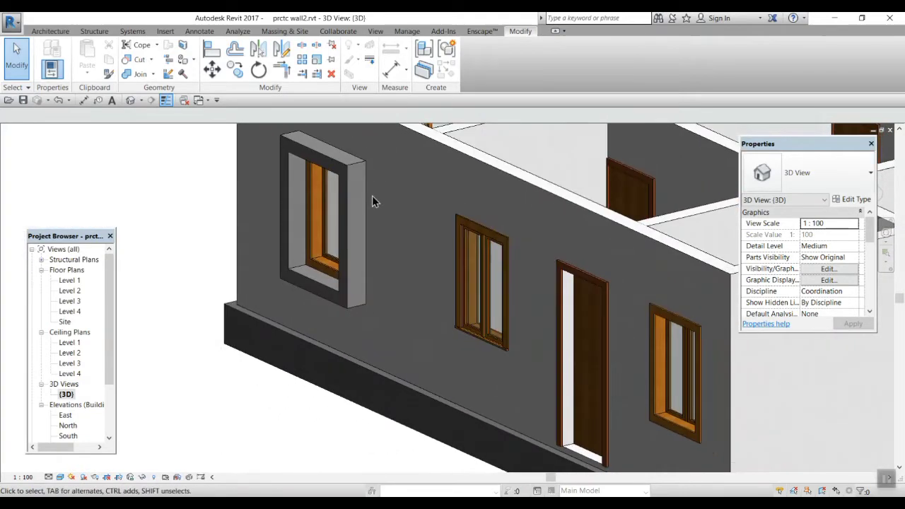
pyautogui.click(348, 171)
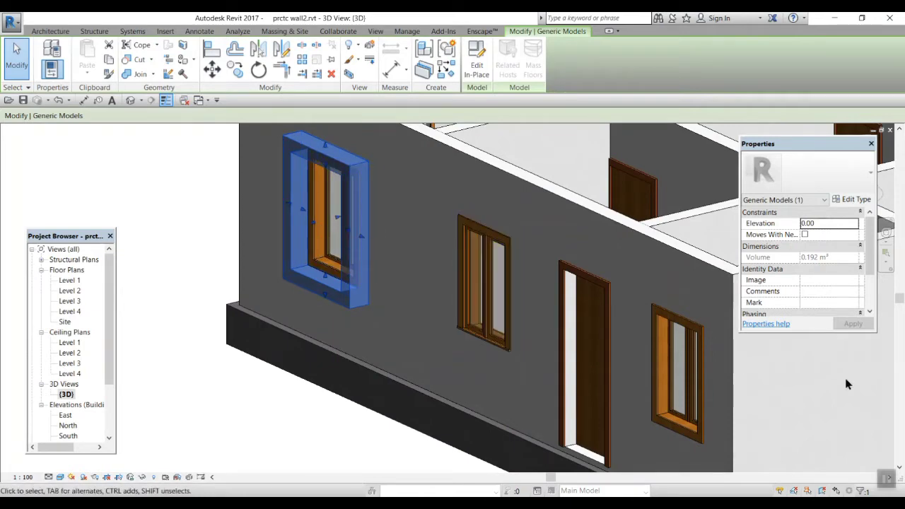
pyautogui.scroll(-2, 824, 282)
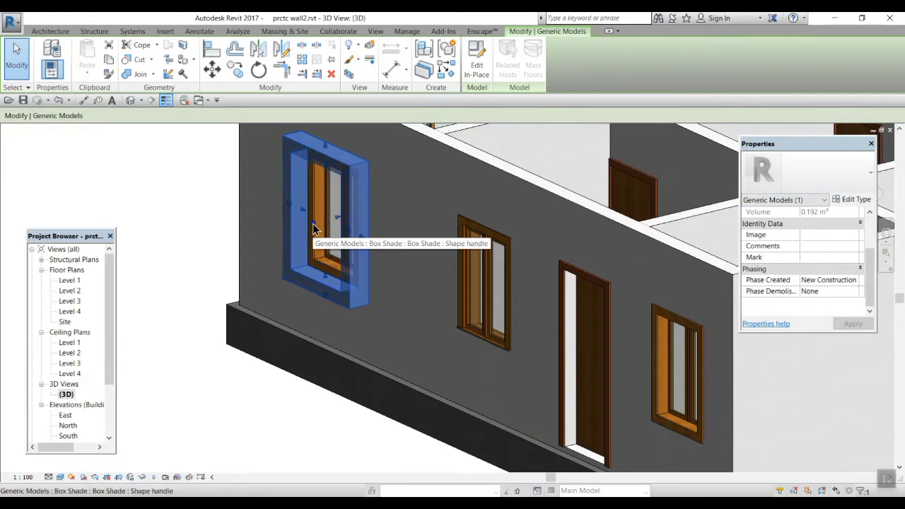
pyautogui.moveTo(312, 228); pyautogui.dragTo(291, 238)
pyautogui.moveTo(290, 235); pyautogui.dragTo(290, 235)
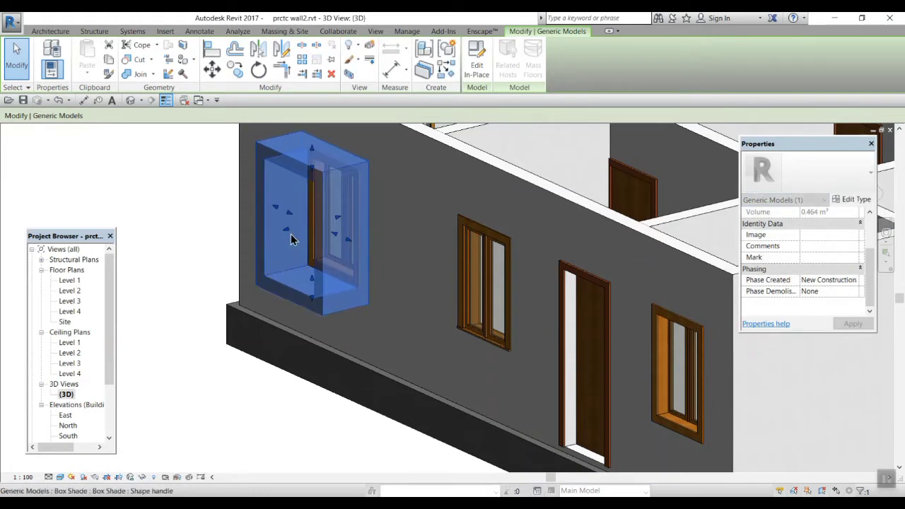
pyautogui.press('Escape')
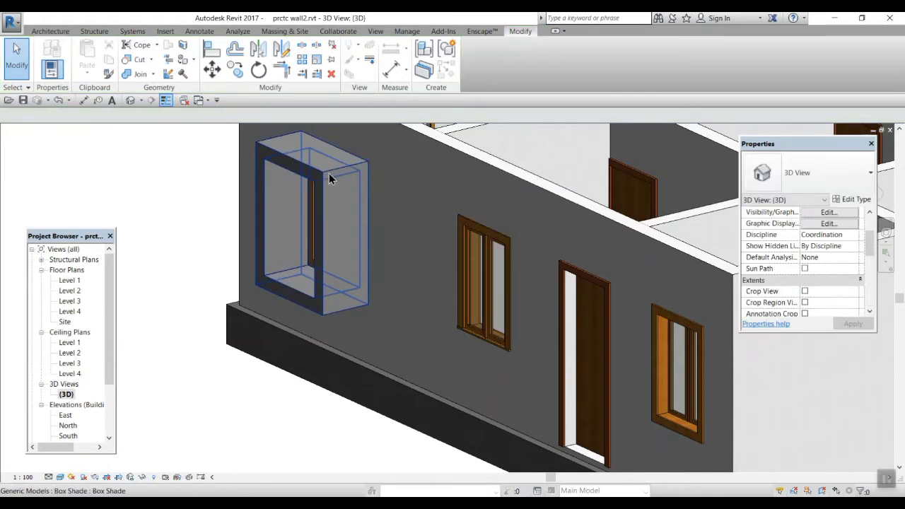
pyautogui.click(330, 172)
pyautogui.press('Escape')
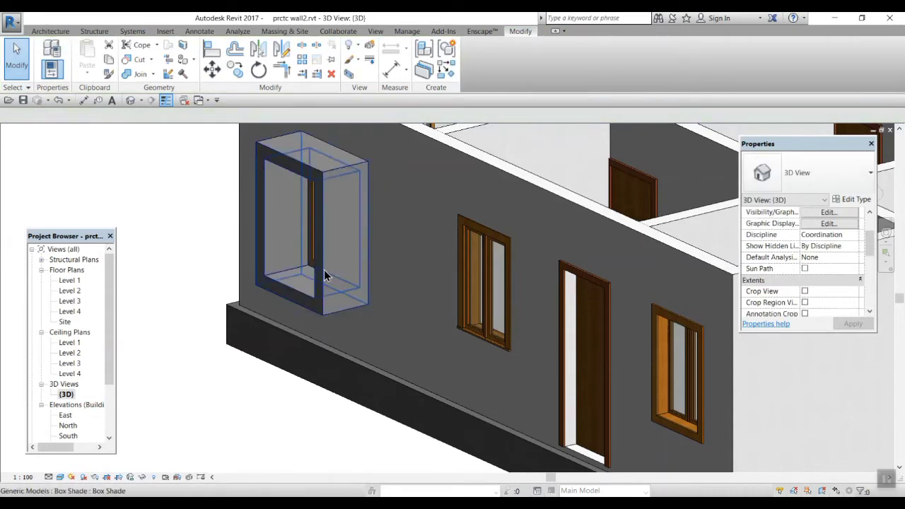
pyautogui.keyDown('shift'); pyautogui.moveTo(301, 328); pyautogui.dragTo(316, 306, button='middle'); pyautogui.keyUp('shift')
pyautogui.scroll(-3, 393, 178)
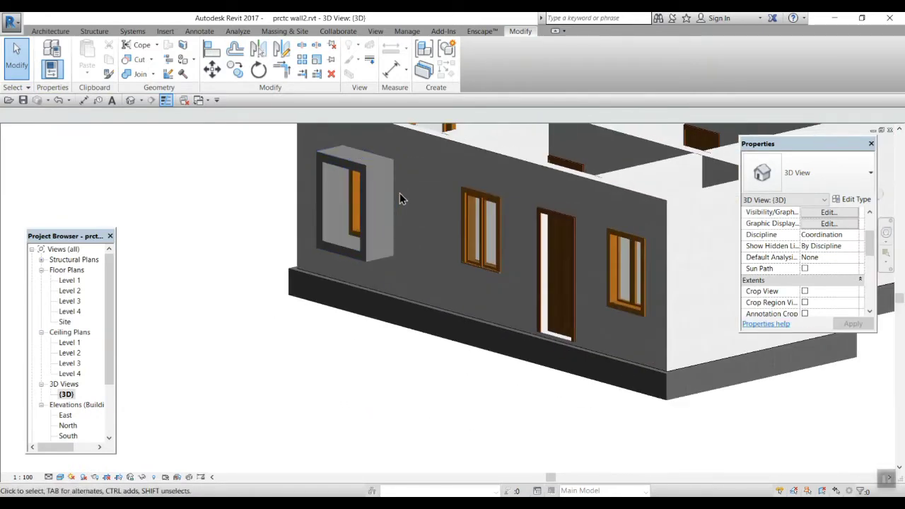
pyautogui.moveTo(407, 220); pyautogui.dragTo(376, 294, button='middle')
pyautogui.scroll(-1, 350, 247)
pyautogui.scroll(3, 349, 251)
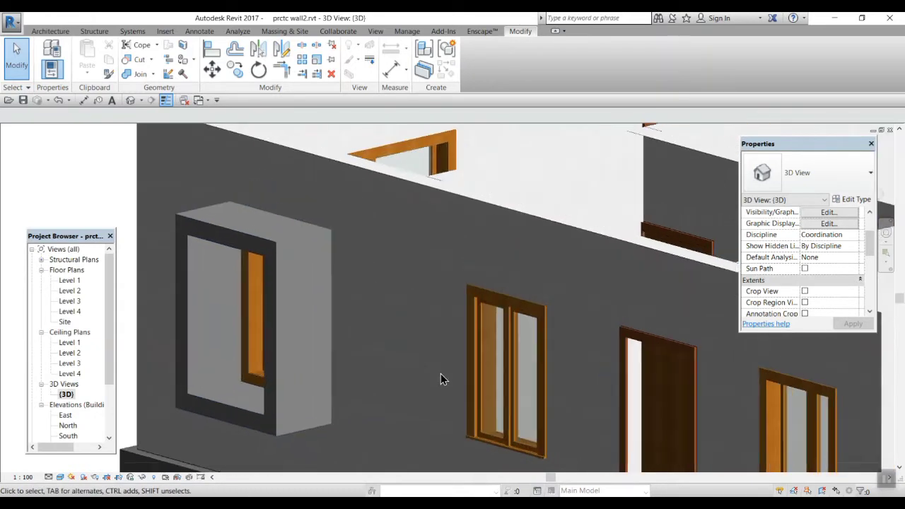
pyautogui.moveTo(441, 374); pyautogui.dragTo(413, 323, button='middle')
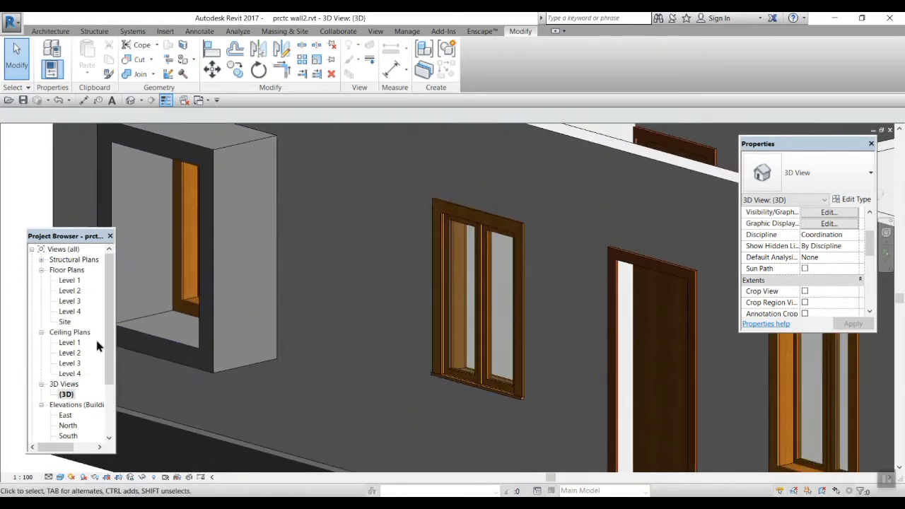
# Step: In the East elevation, create an in-place component of the Generic Models category named Slope box
pyautogui.doubleClick(65, 416)
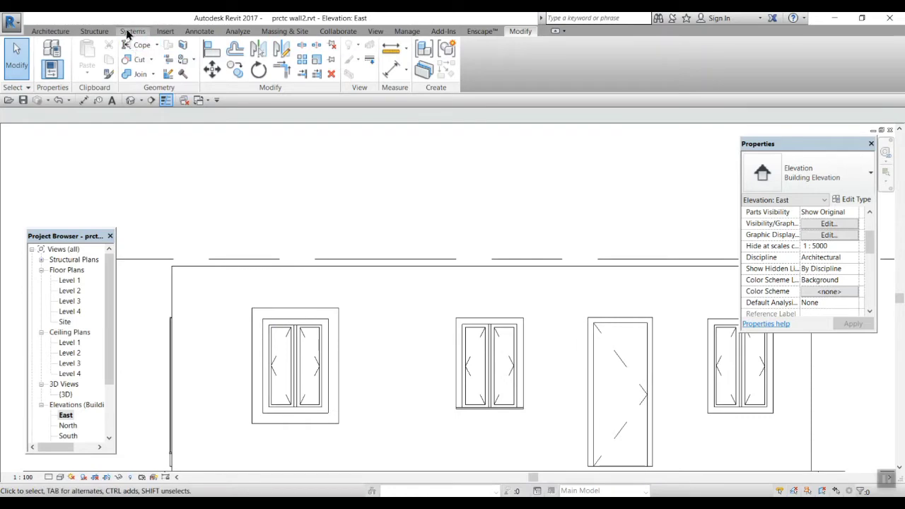
pyautogui.click(50, 31)
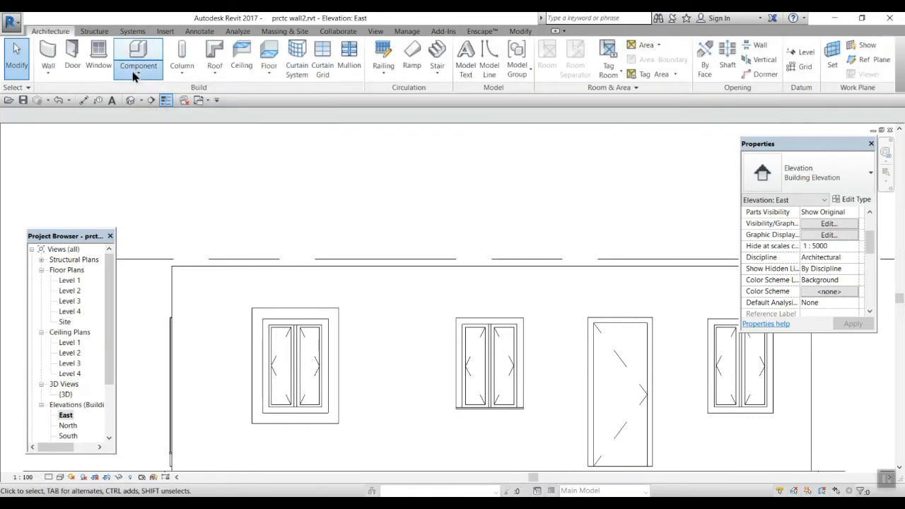
pyautogui.click(134, 73)
pyautogui.click(145, 120)
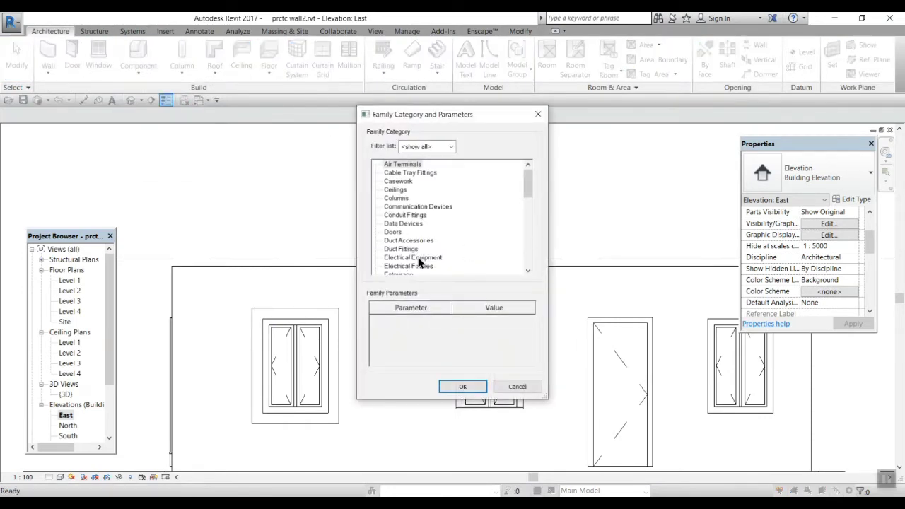
pyautogui.scroll(-2, 420, 248)
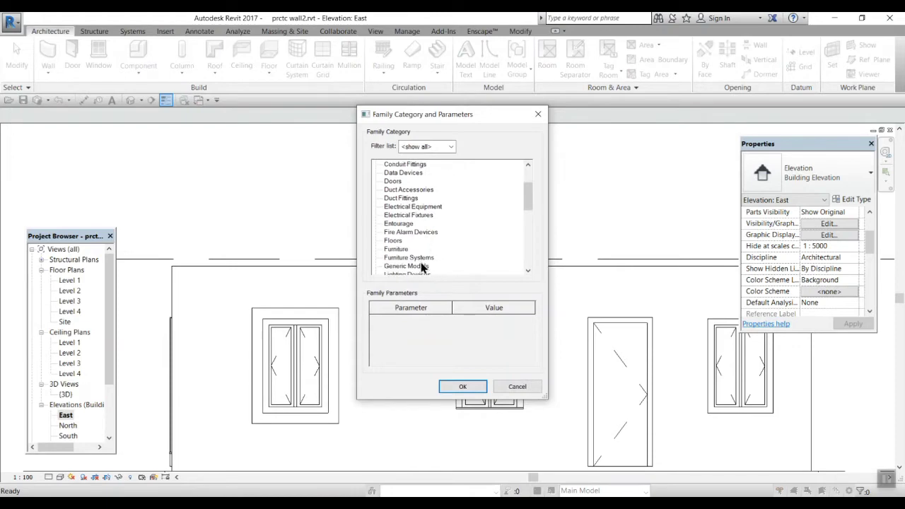
pyautogui.click(408, 266)
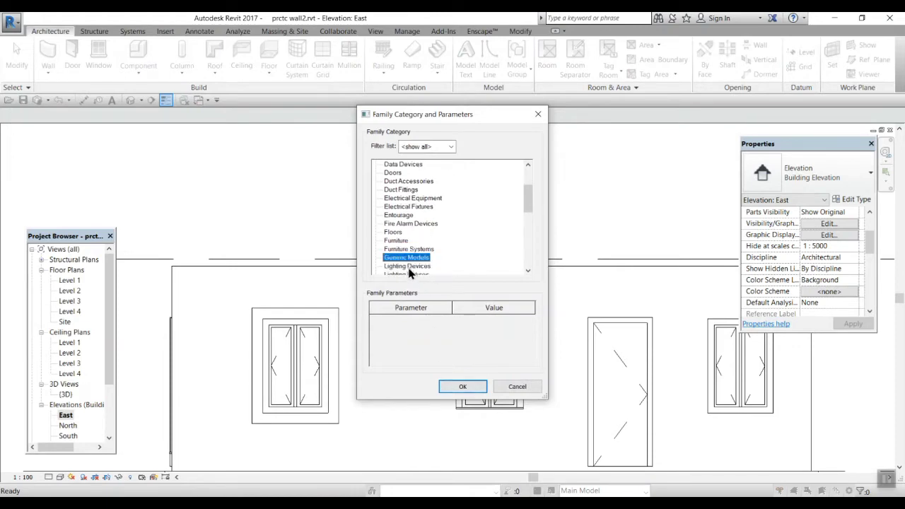
pyautogui.click(464, 384)
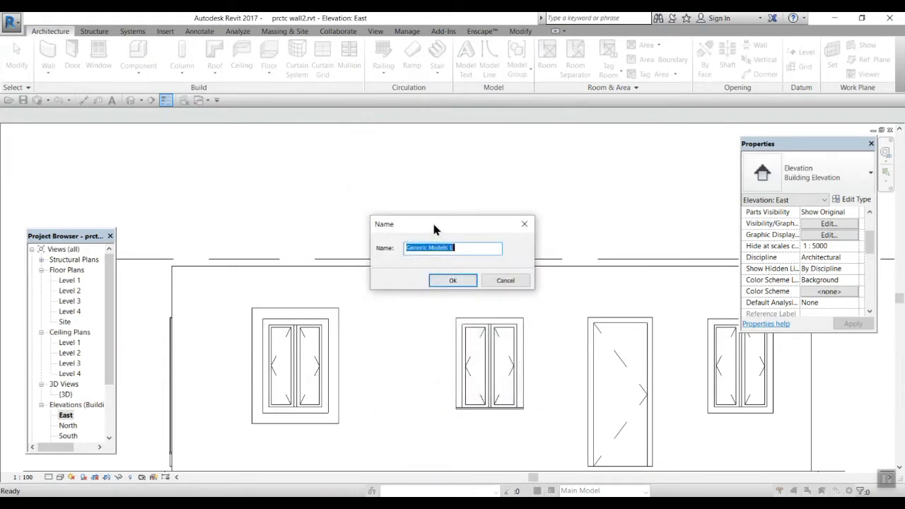
pyautogui.write('Sli')
pyautogui.click(470, 280)
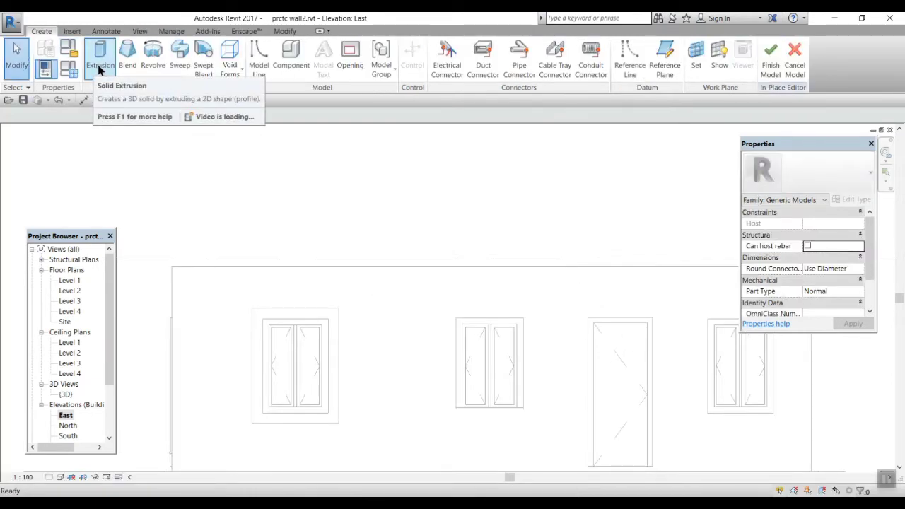
# Step: Start an extrusion on the east wall face and sketch a rectangle along the outer frame edges of the second casement window
pyautogui.click(100, 65)
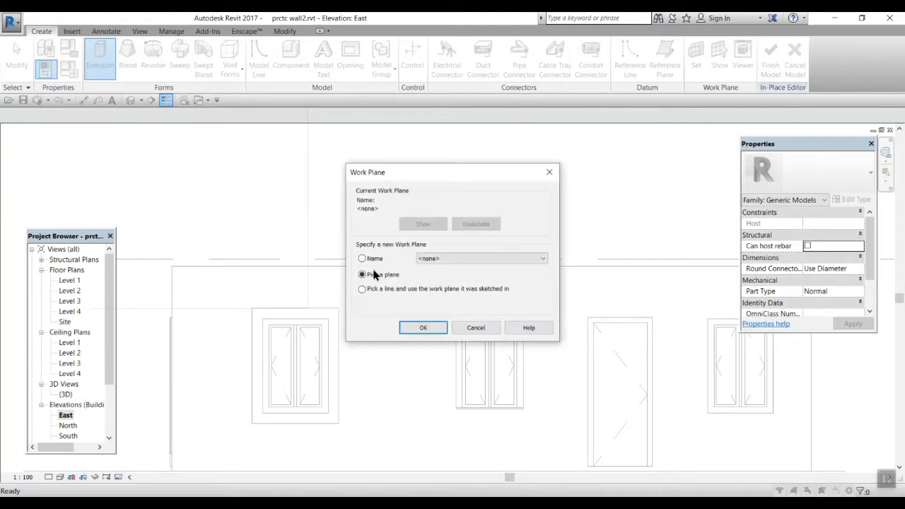
pyautogui.click(416, 338)
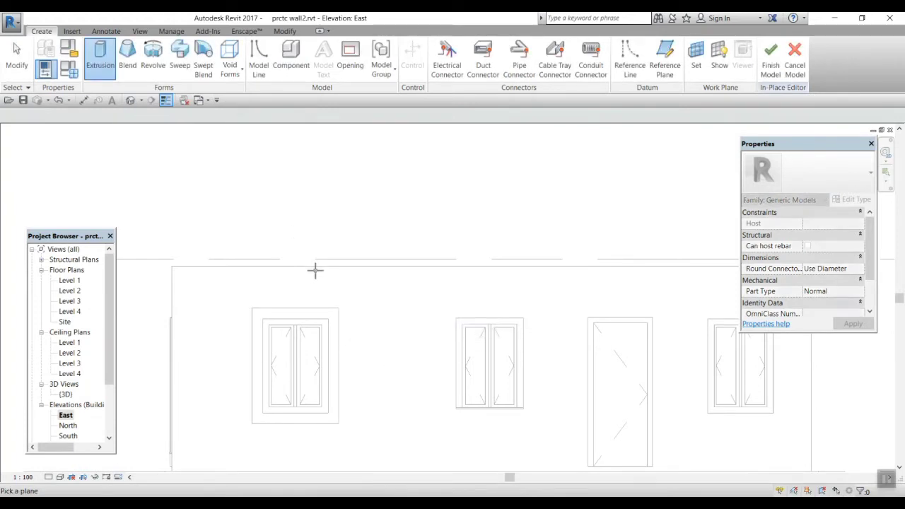
pyautogui.click(317, 264)
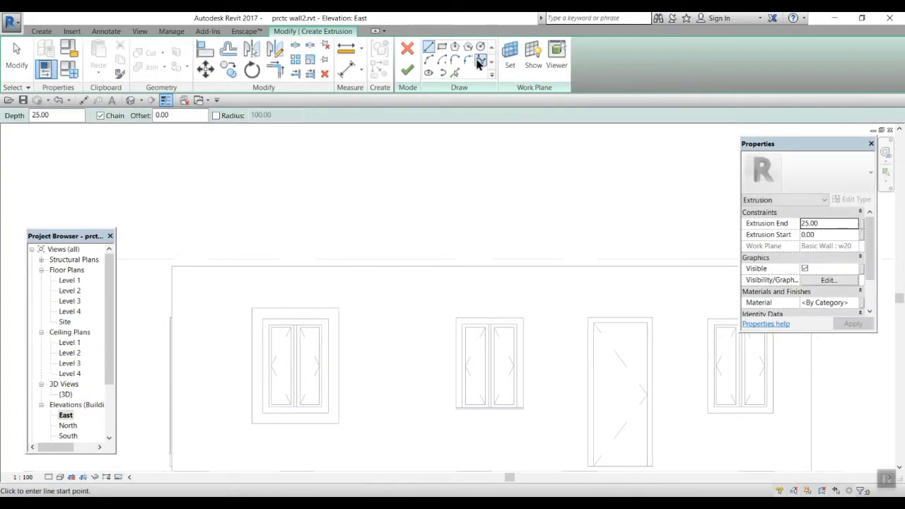
pyautogui.click(442, 49)
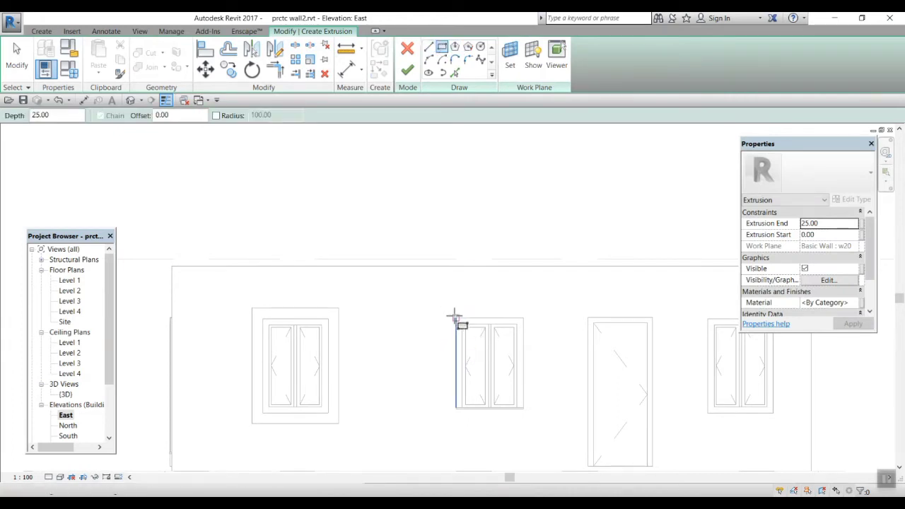
pyautogui.click(455, 317)
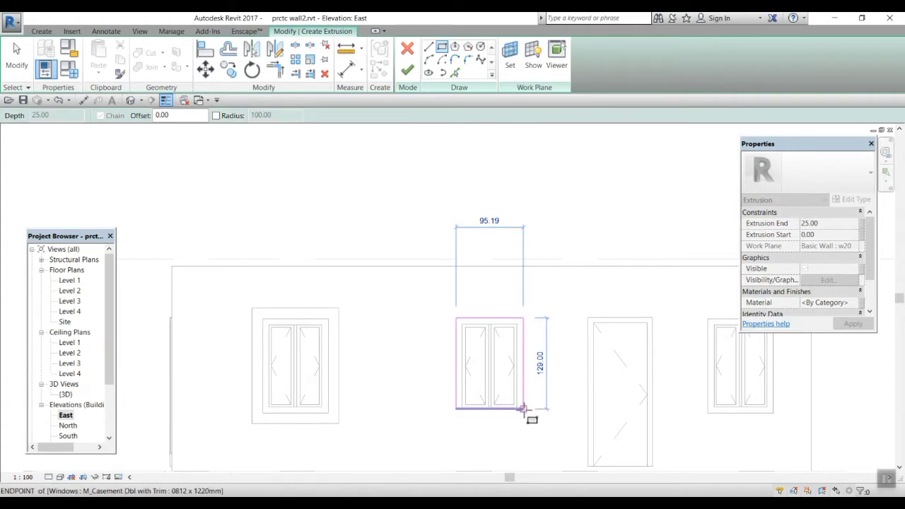
pyautogui.click(522, 408)
# Step: Sketch a second rectangle around the same window with a 15 offset outside the first one
pyautogui.click(167, 116)
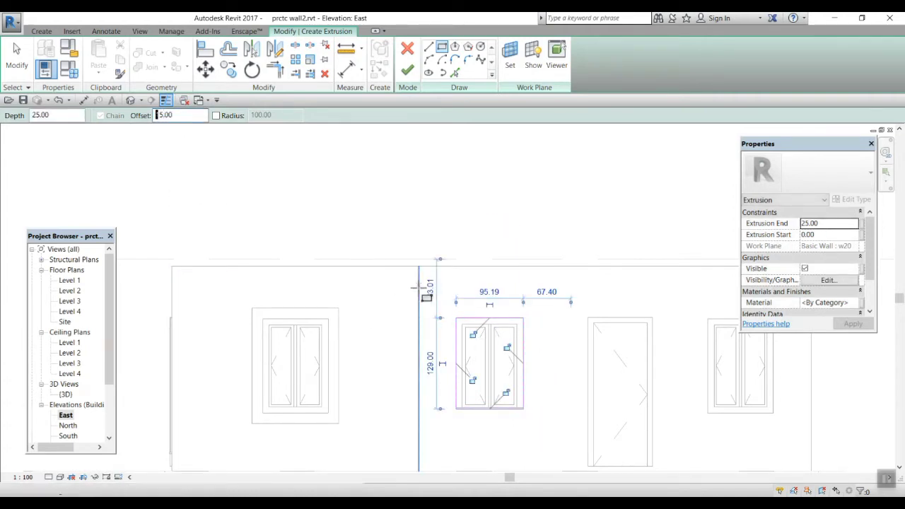
pyautogui.click(455, 317)
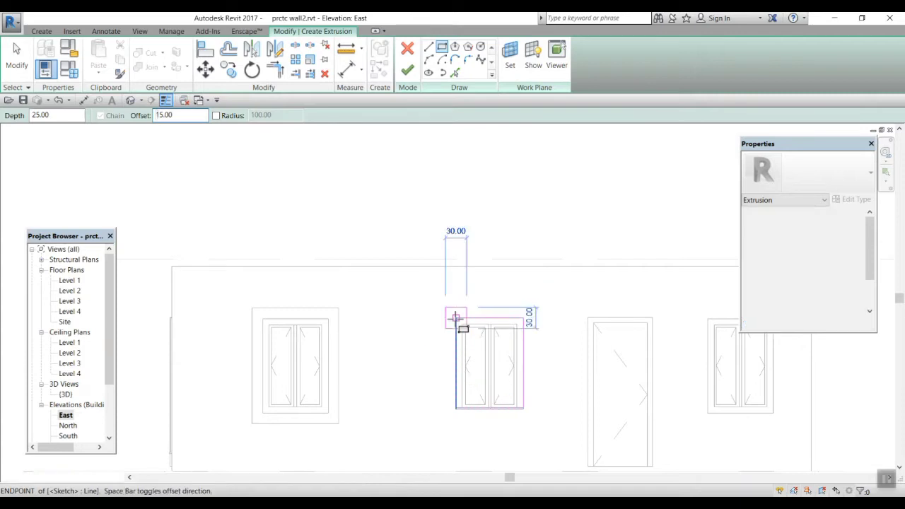
pyautogui.click(523, 408)
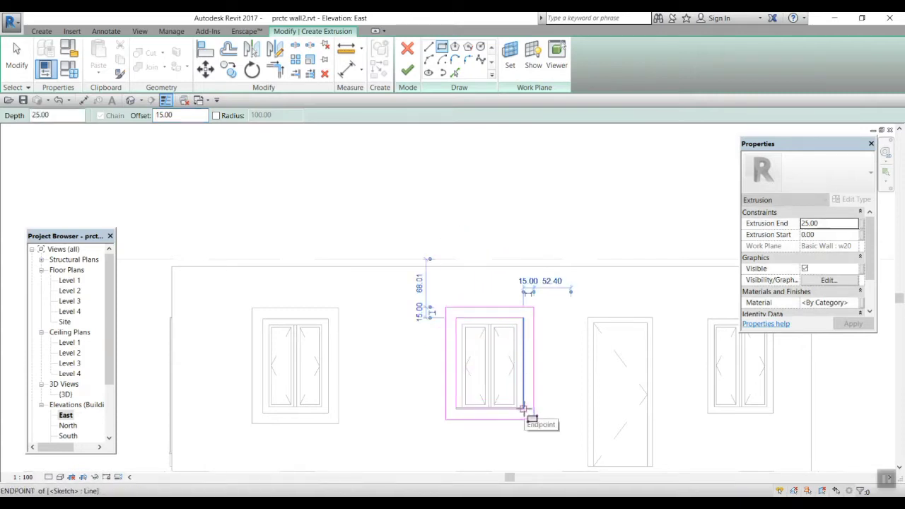
# Step: Finish the 25-deep extrusion and the in-place model, and view the new window surround in the 3D view
pyautogui.click(413, 81)
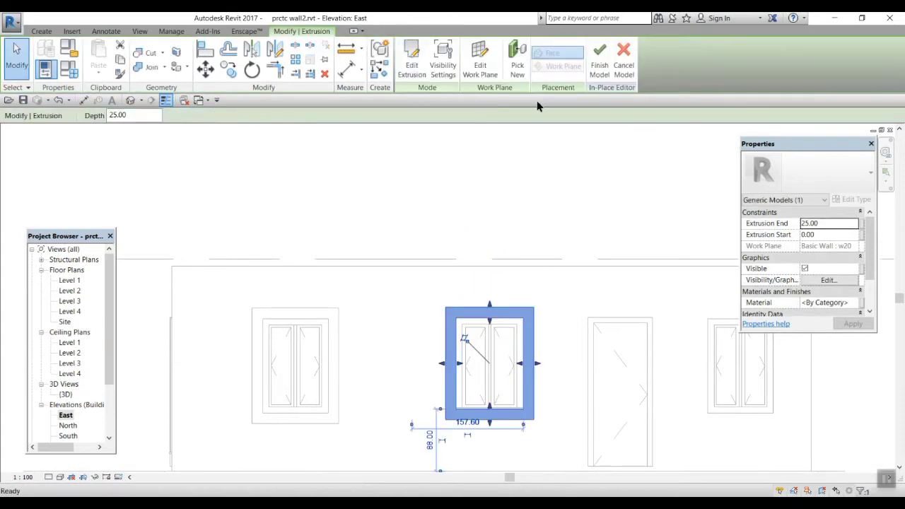
pyautogui.click(598, 61)
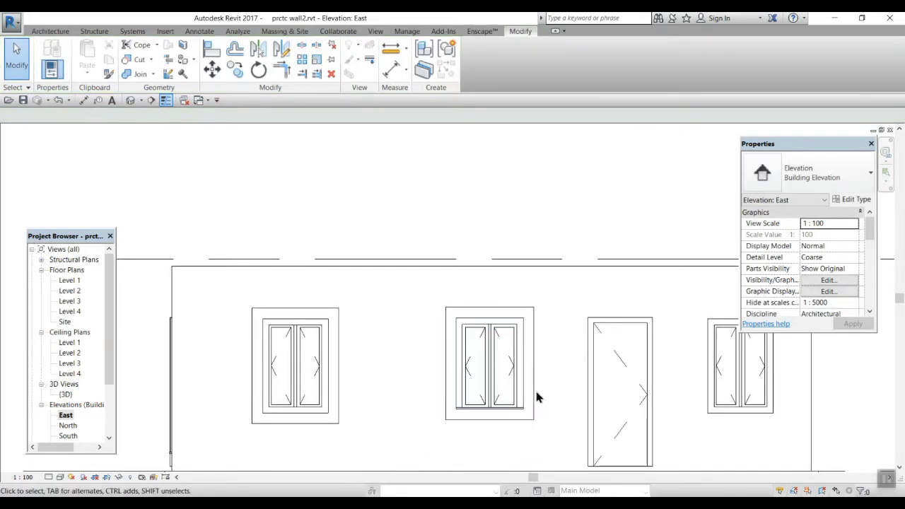
pyautogui.click(66, 394)
pyautogui.doubleClick(67, 396)
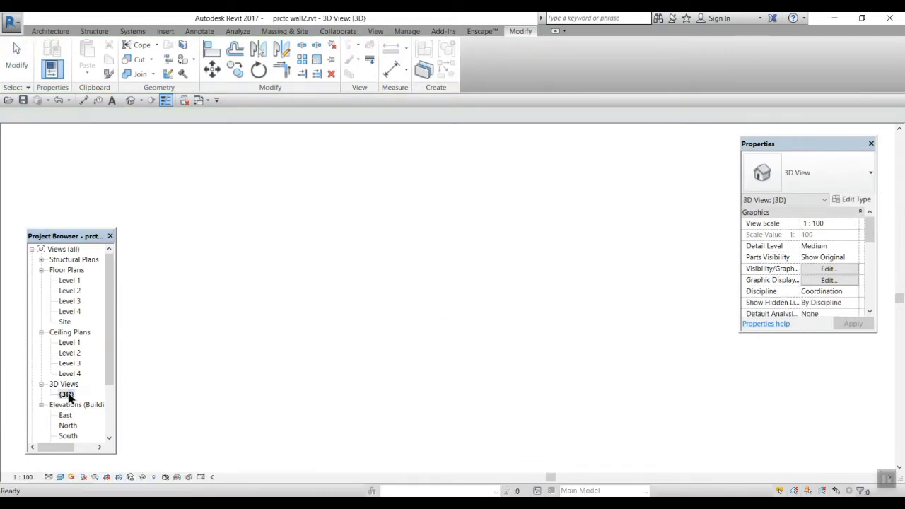
pyautogui.keyDown('shift'); pyautogui.moveTo(545, 388); pyautogui.dragTo(506, 364, button='middle'); pyautogui.keyUp('shift')
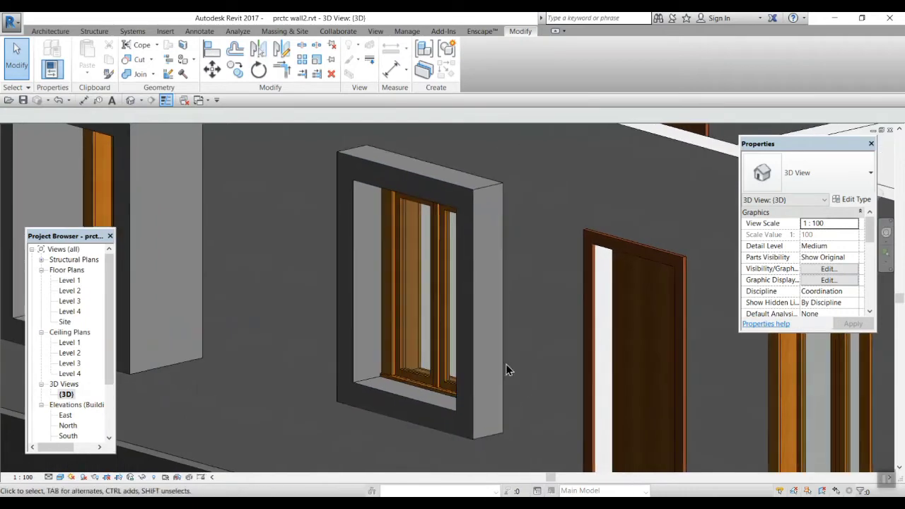
# Step: Stretch the Slope box surround outward by its front face so it projects deeper from the wall
pyautogui.click(475, 341)
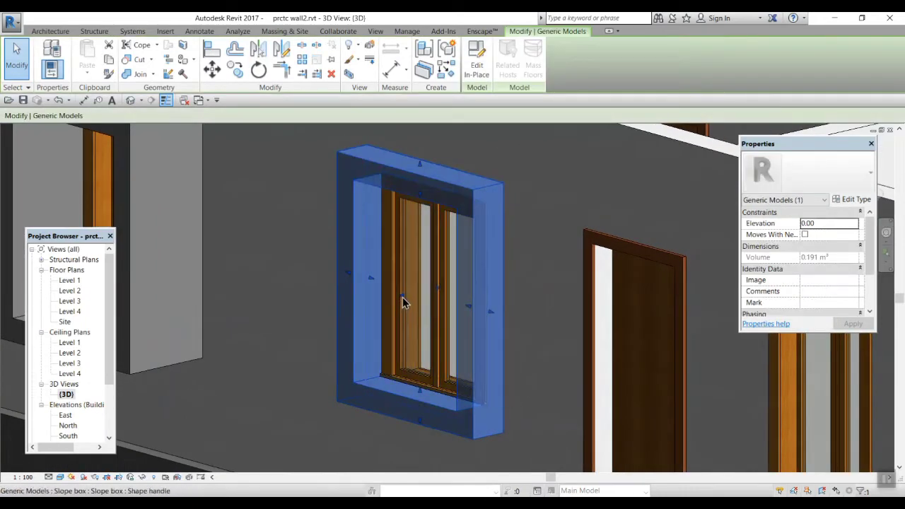
pyautogui.moveTo(402, 300); pyautogui.dragTo(354, 318)
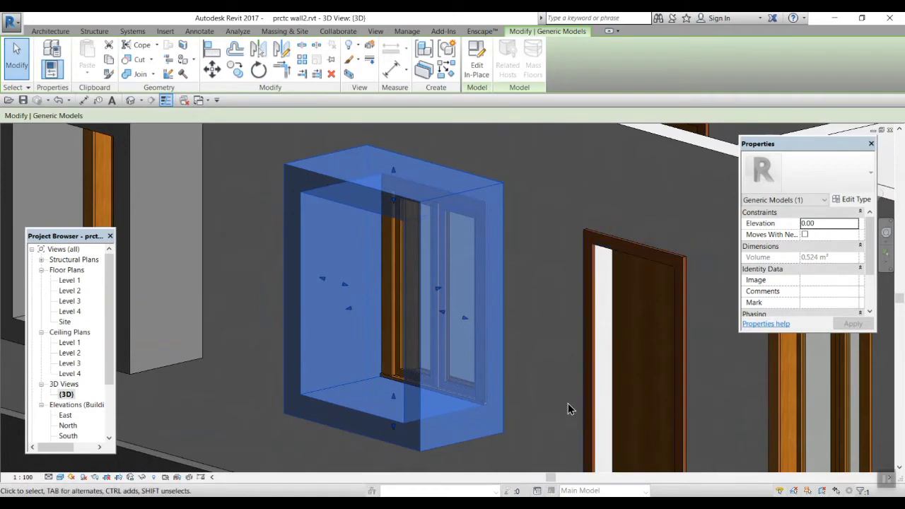
pyautogui.keyDown('shift'); pyautogui.moveTo(541, 419); pyautogui.dragTo(505, 404, button='middle'); pyautogui.keyUp('shift')
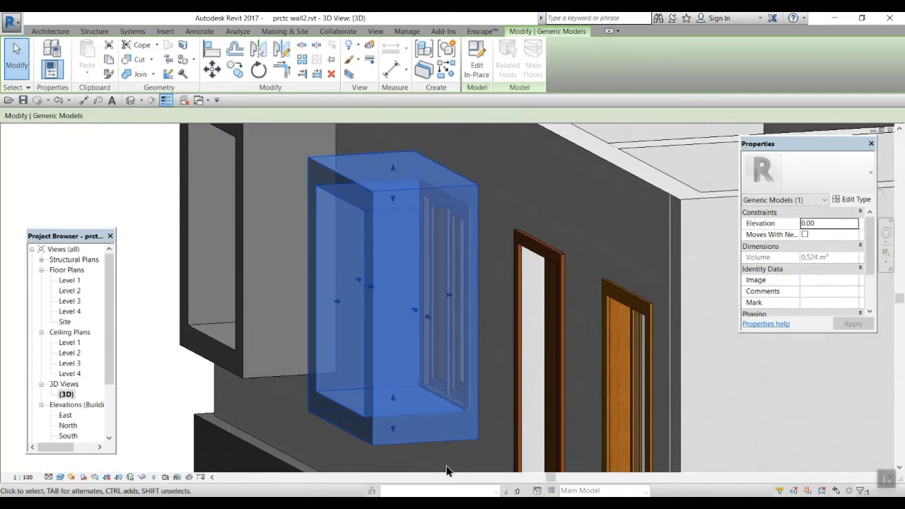
pyautogui.click(139, 361)
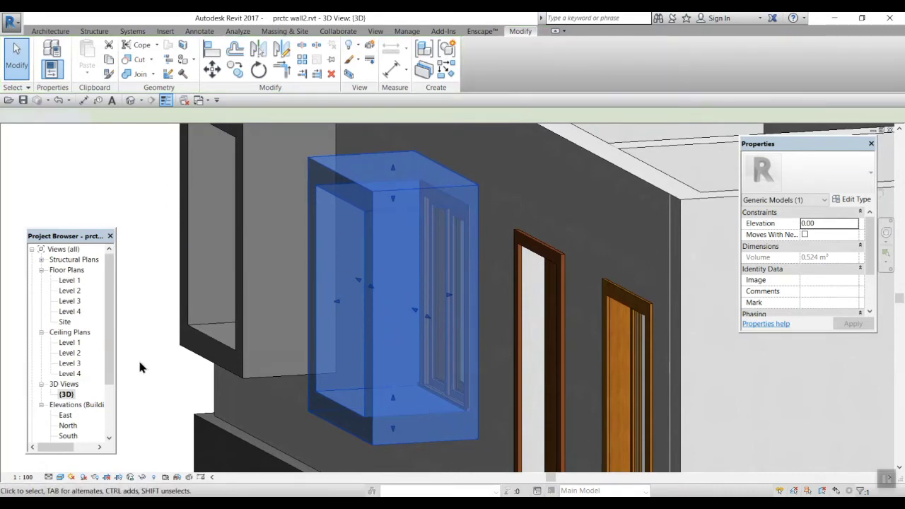
# Step: Edit the Slope box in place and start a void extrusion with the box's side face as its work plane
pyautogui.click(368, 316)
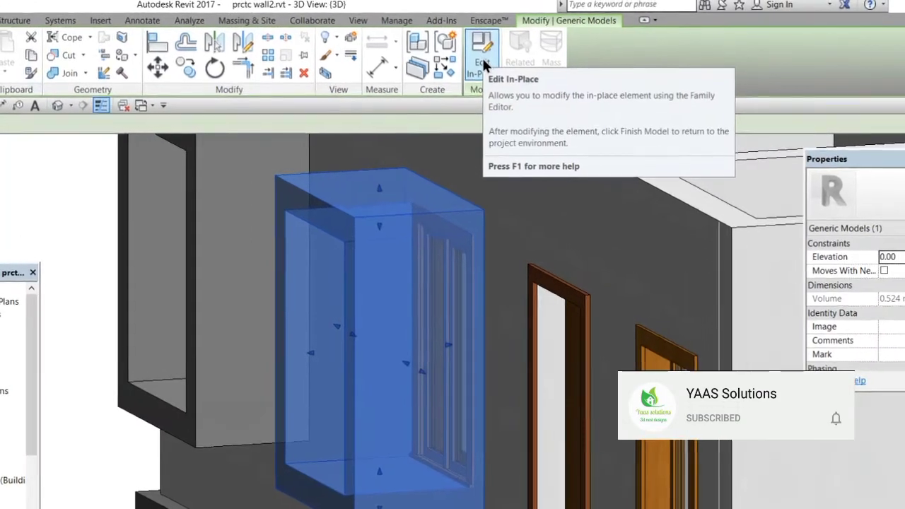
pyautogui.click(488, 65)
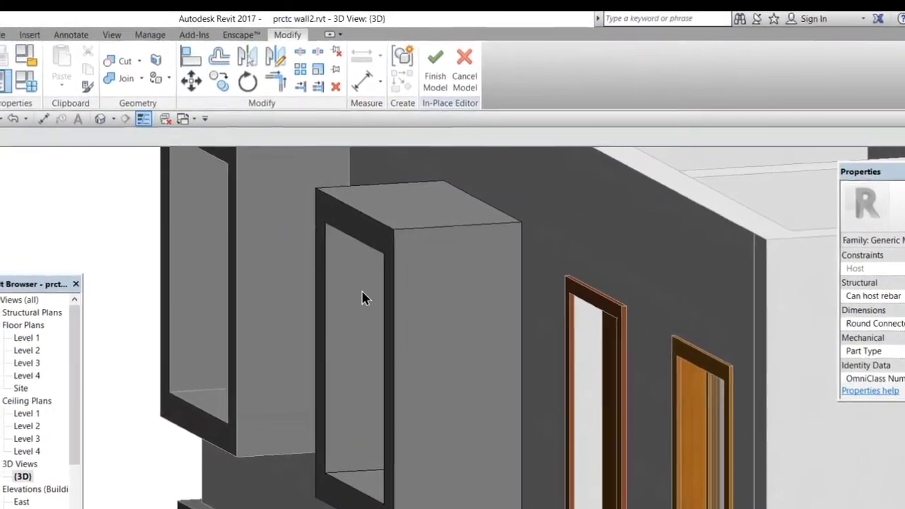
pyautogui.click(18, 38)
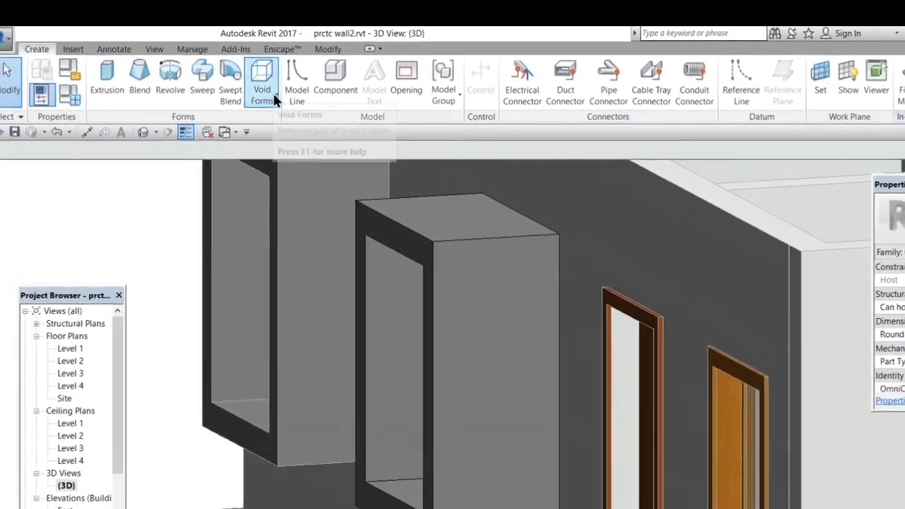
pyautogui.click(254, 92)
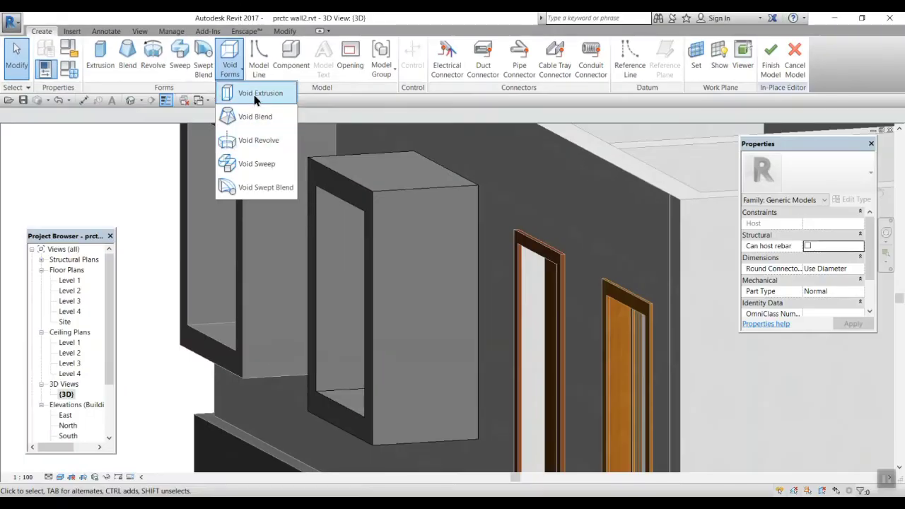
pyautogui.click(254, 94)
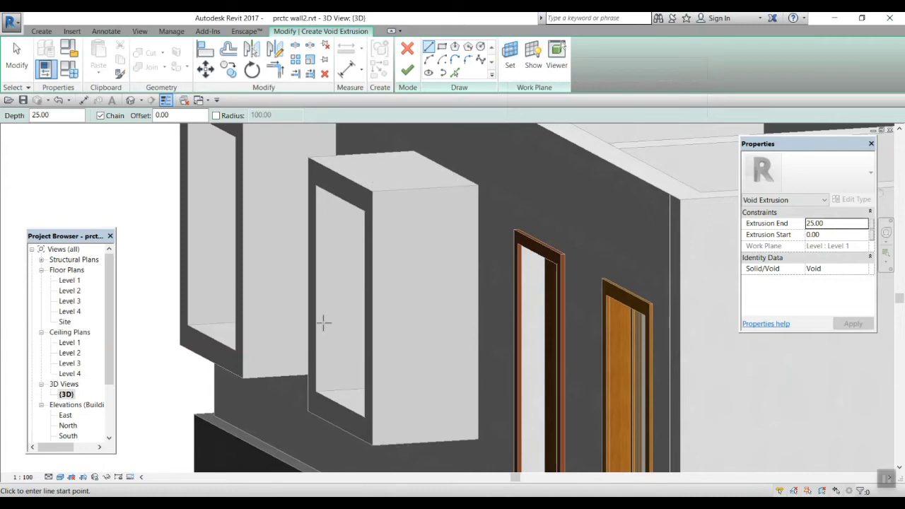
pyautogui.click(509, 57)
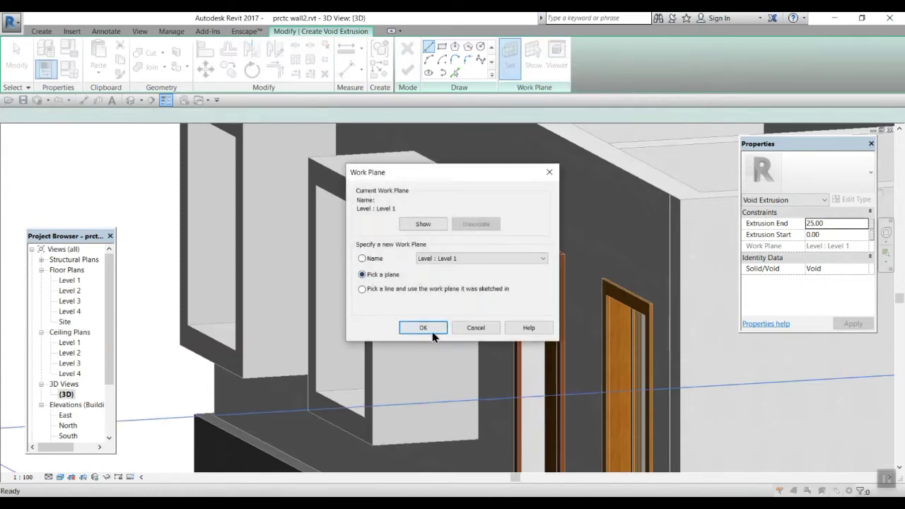
pyautogui.click(422, 327)
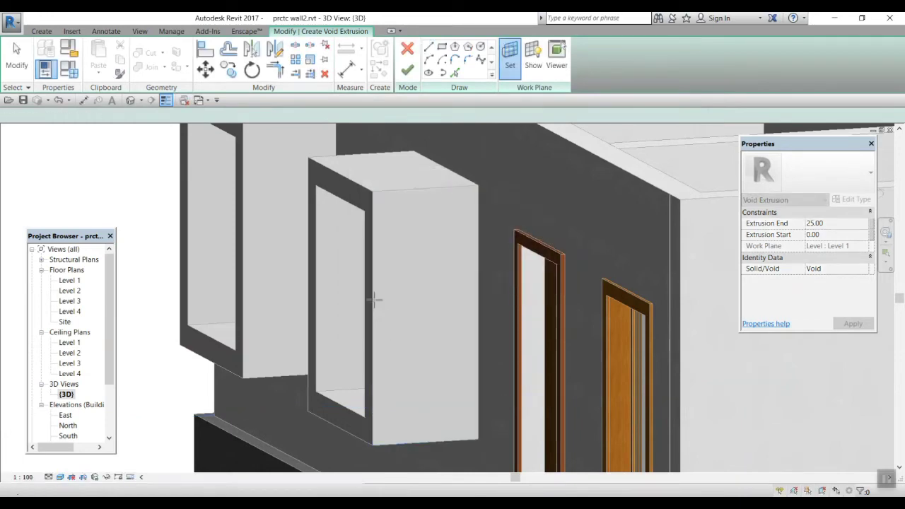
pyautogui.click(396, 282)
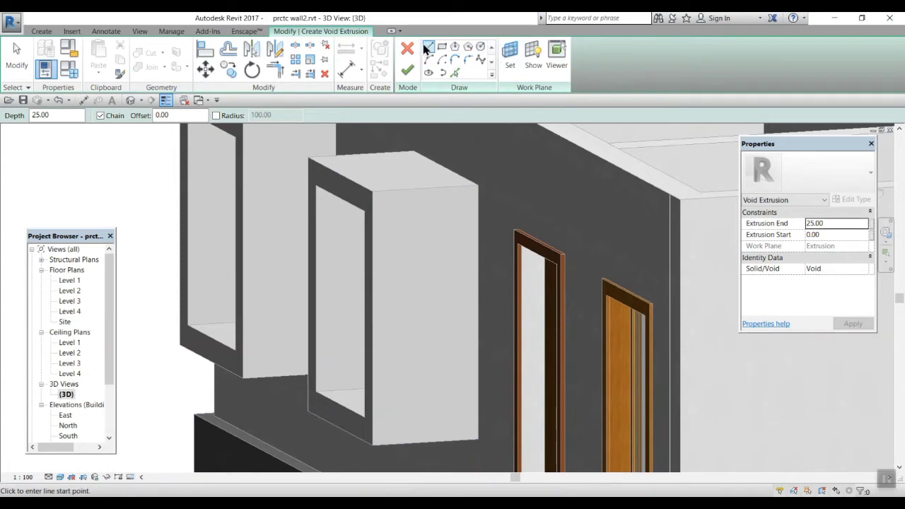
# Step: Sketch a slanted line from the side face's upper front corner to its bottom edge midpoint, plus a horizontal line past the front
pyautogui.keyDown('shift'); pyautogui.moveTo(442, 341); pyautogui.dragTo(421, 260, button='middle'); pyautogui.keyUp('shift')
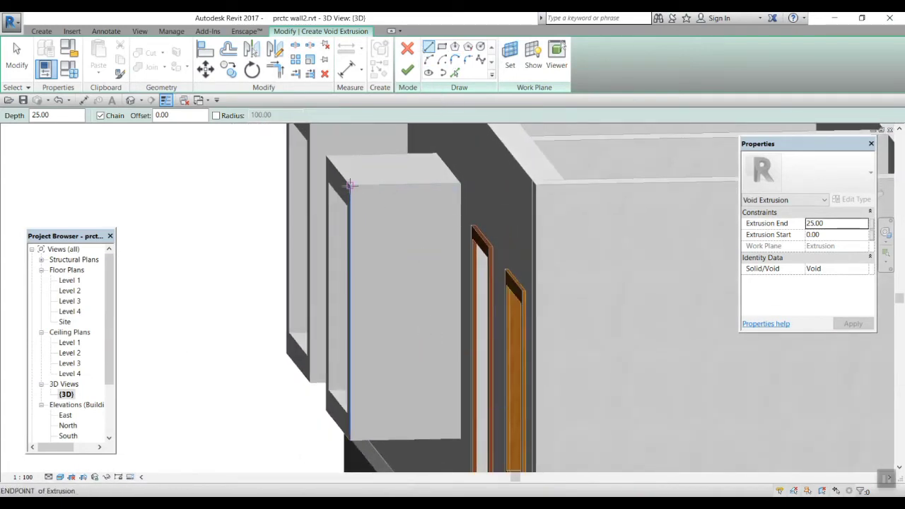
pyautogui.click(350, 185)
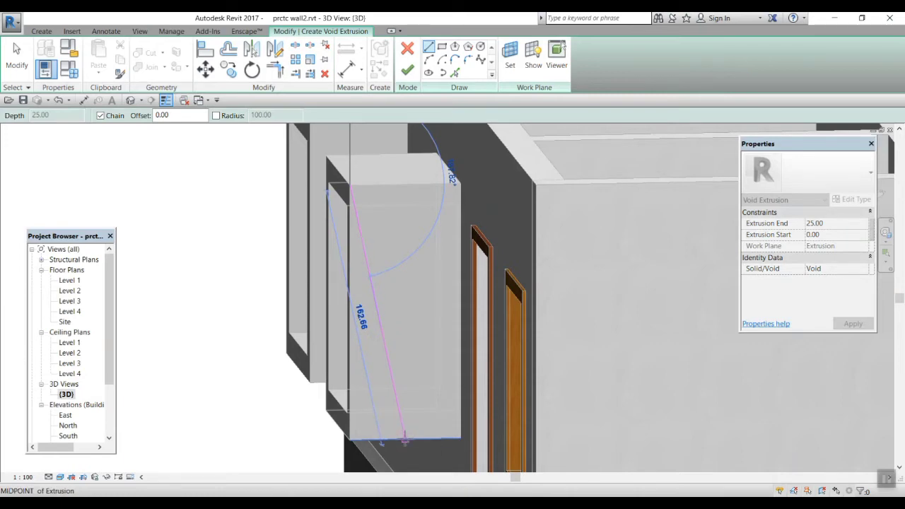
pyautogui.click(404, 438)
pyautogui.click(309, 438)
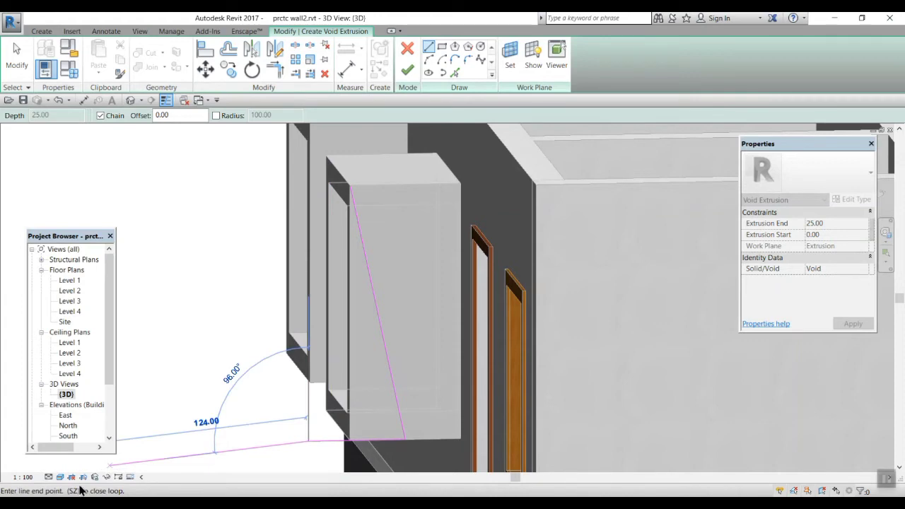
# Step: Set the 3D view's visual style to Hidden Line
pyautogui.click(60, 477)
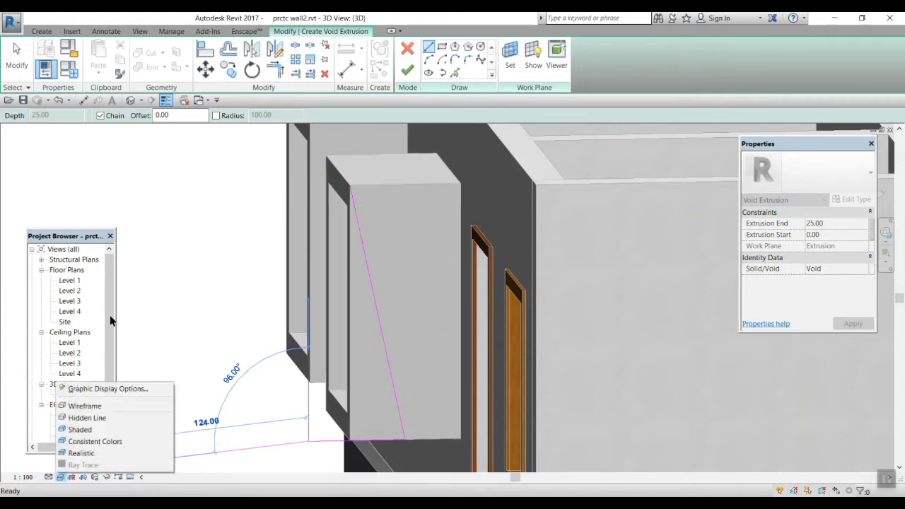
pyautogui.click(109, 420)
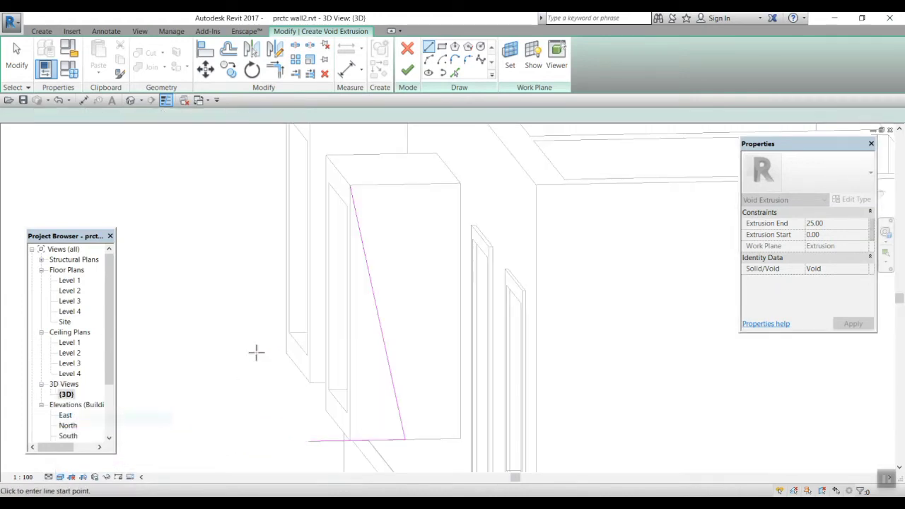
pyautogui.click(349, 185)
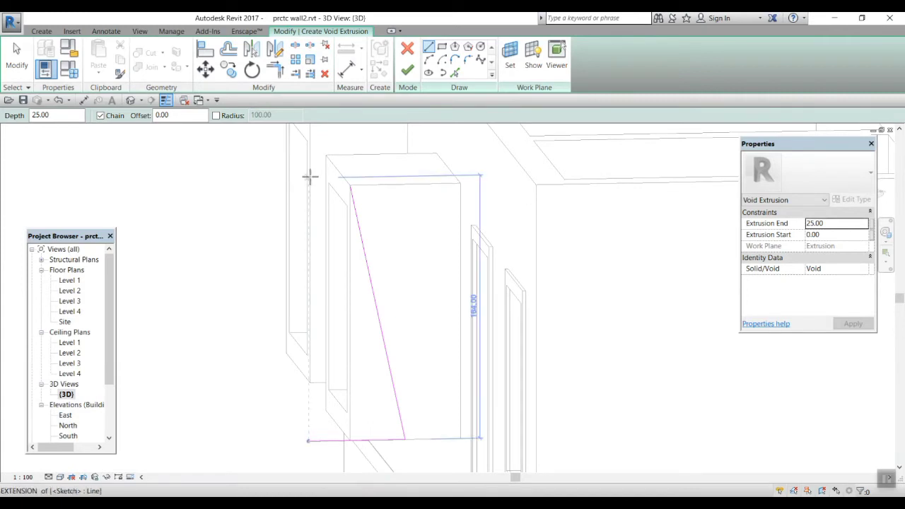
pyautogui.press('Escape')
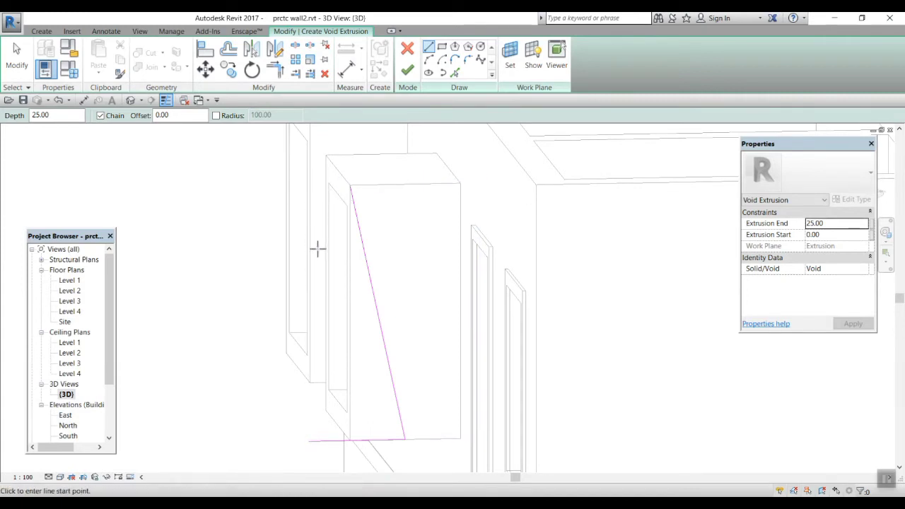
# Step: Close the void profile with a line about 26 long from the slope's upper end and a vertical line to the bottom line
pyautogui.moveTo(317, 248)
pyautogui.keyDown('shift'); pyautogui.mouseDown(button='middle')
pyautogui.moveTo(325, 260)
pyautogui.moveTo(311, 256)
pyautogui.moveTo(315, 217)
pyautogui.mouseUp(button='middle'); pyautogui.keyUp('shift')
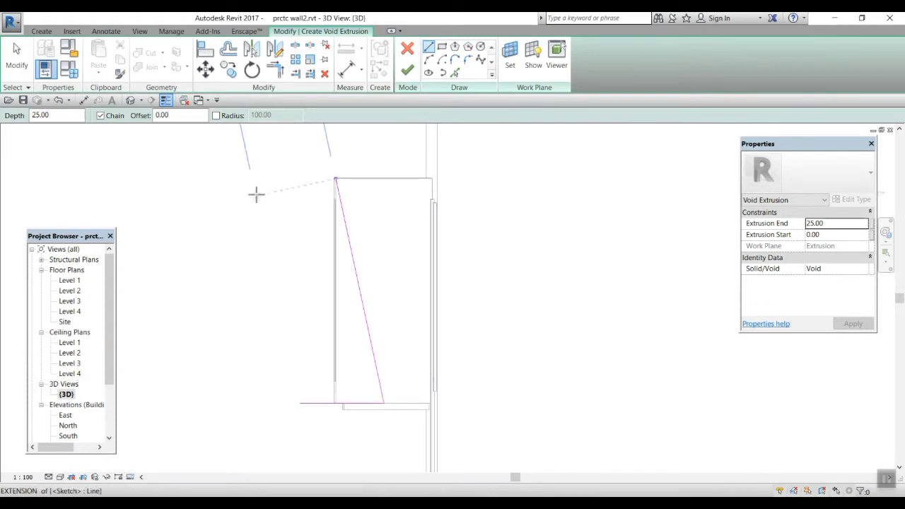
pyautogui.keyDown('shift'); pyautogui.moveTo(272, 177); pyautogui.dragTo(270, 206, button='middle'); pyautogui.keyUp('shift')
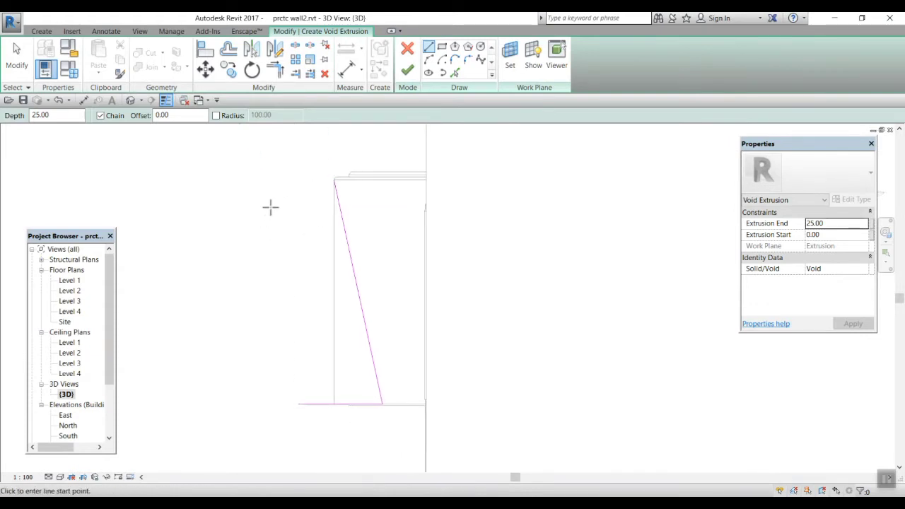
pyautogui.click(299, 186)
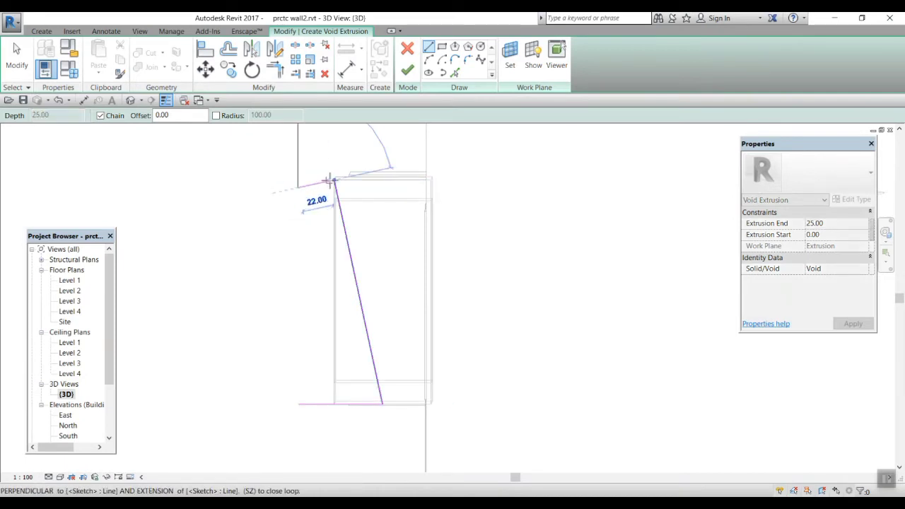
pyautogui.click(332, 179)
pyautogui.click(298, 188)
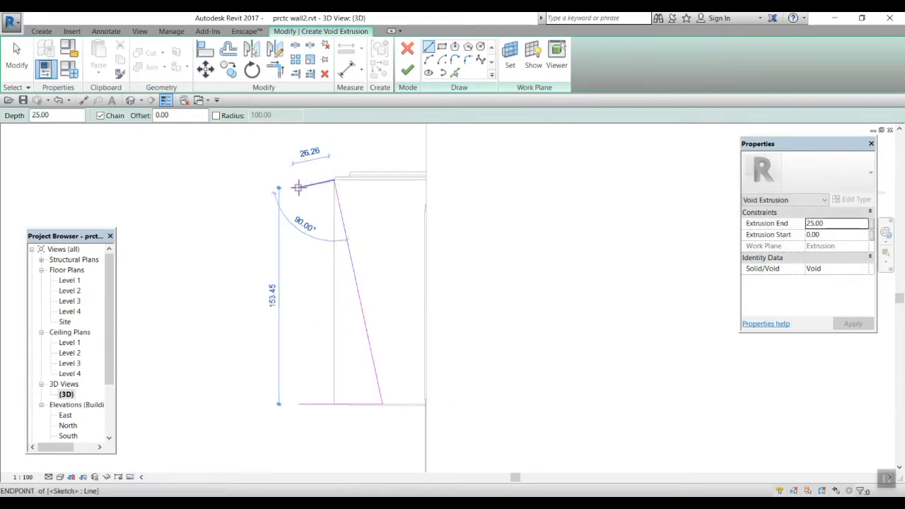
pyautogui.click(297, 404)
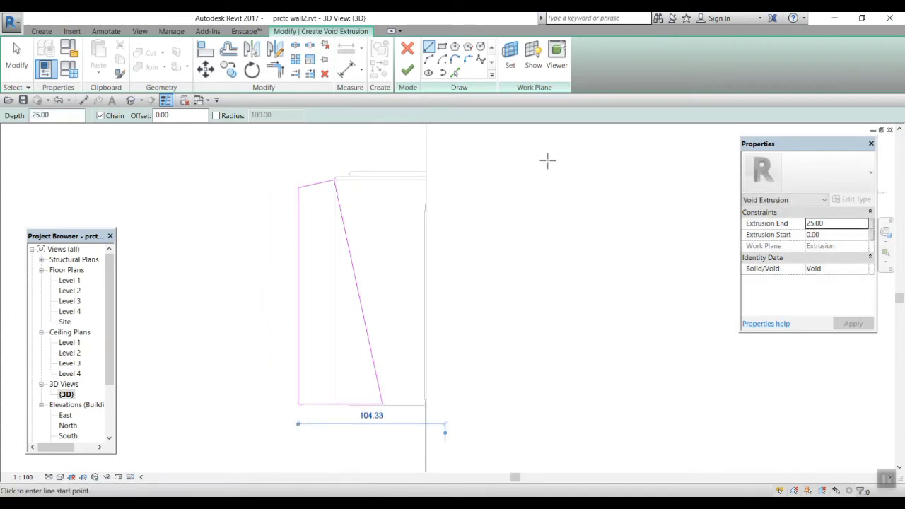
# Step: Finish the 25-deep void extrusion and the in-place model so the void cuts the box
pyautogui.click(407, 73)
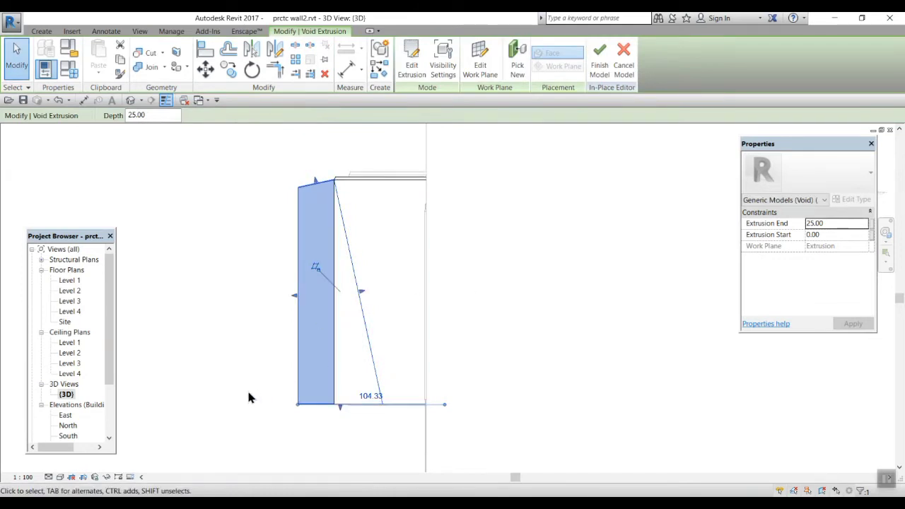
pyautogui.keyDown('shift'); pyautogui.moveTo(248, 386); pyautogui.dragTo(424, 374, button='middle'); pyautogui.keyUp('shift')
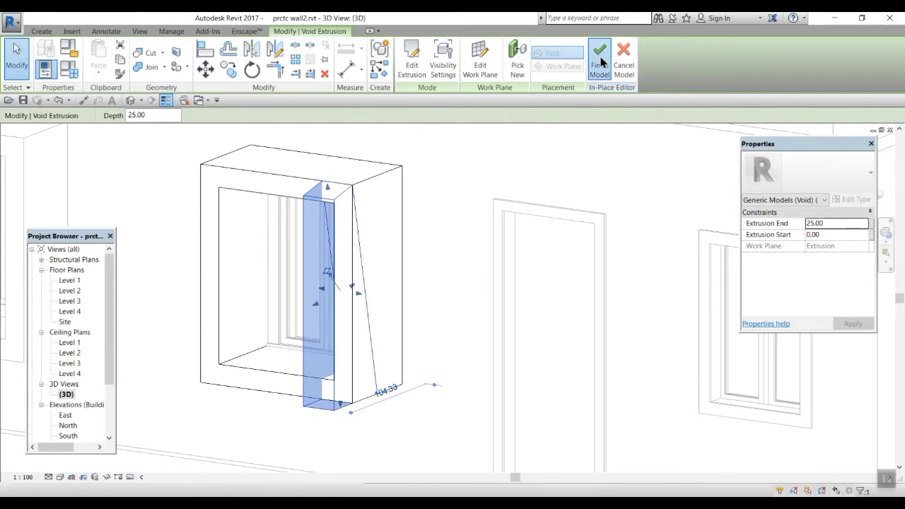
pyautogui.click(600, 56)
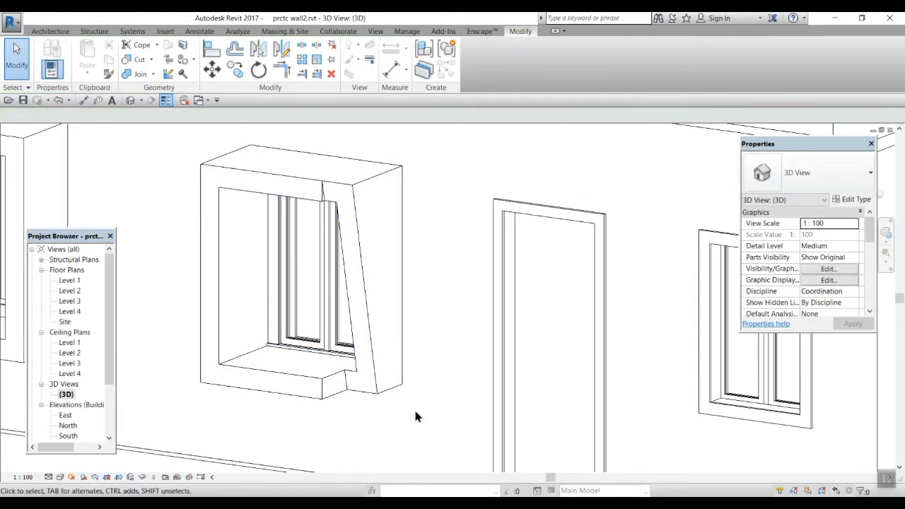
pyautogui.moveTo(415, 417)
pyautogui.keyDown('shift'); pyautogui.mouseDown(button='middle')
pyautogui.moveTo(410, 428)
pyautogui.moveTo(367, 404)
pyautogui.moveTo(409, 404)
pyautogui.mouseUp(button='middle'); pyautogui.keyUp('shift')
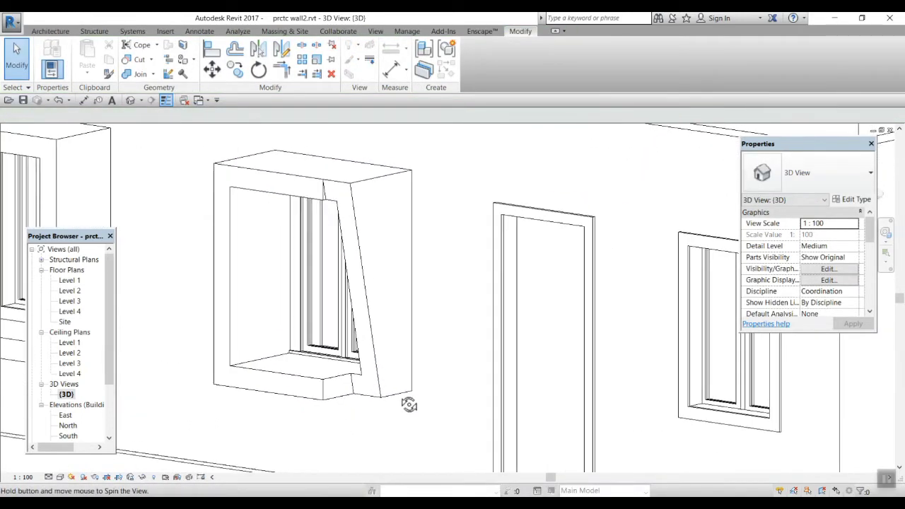
# Step: Edit the Slope box in place again and stretch the void extrusion across the box's full width, to a depth of about 150
pyautogui.click(324, 393)
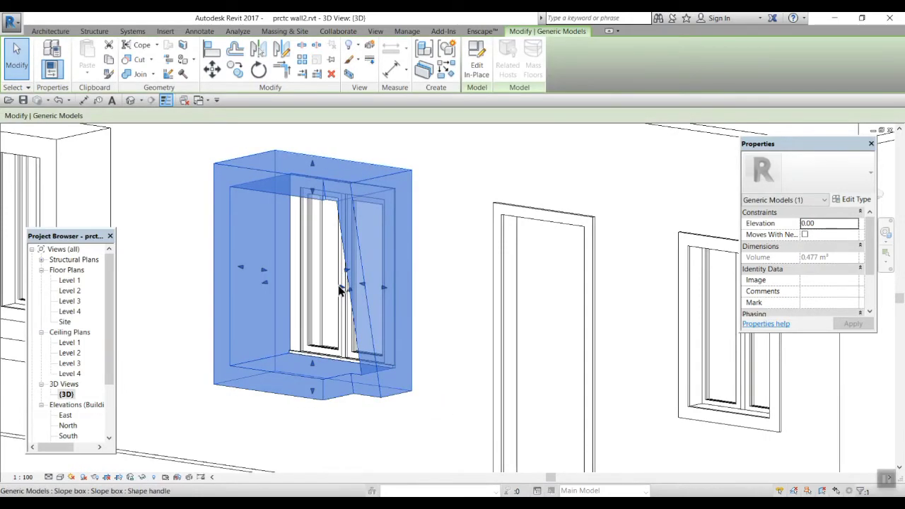
pyautogui.click(476, 55)
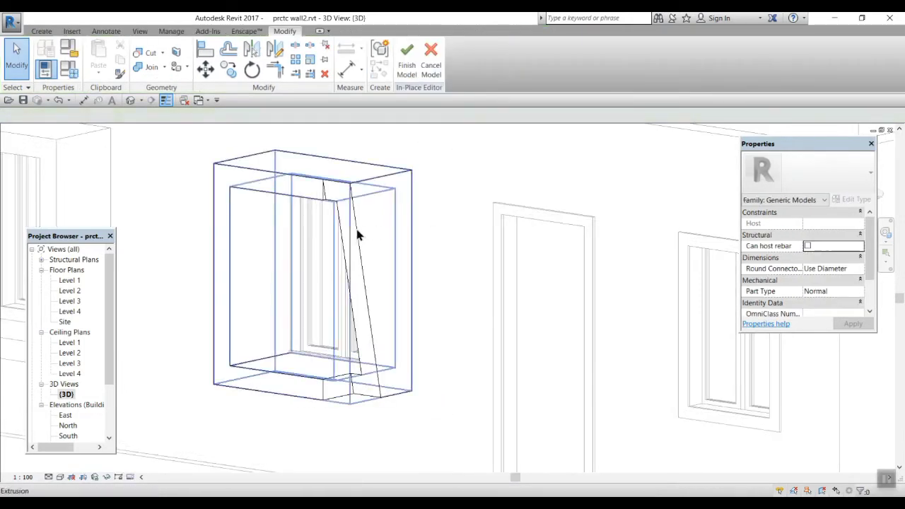
pyautogui.click(355, 234)
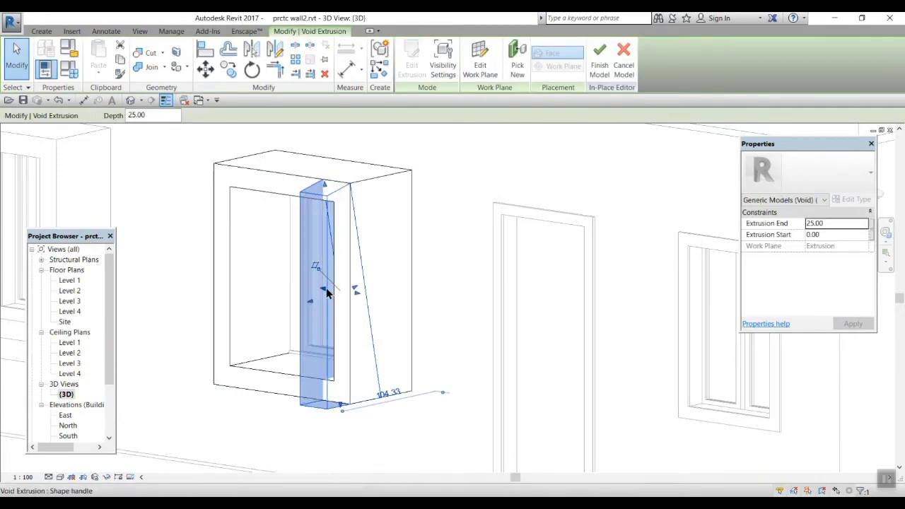
pyautogui.moveTo(322, 294); pyautogui.dragTo(194, 260)
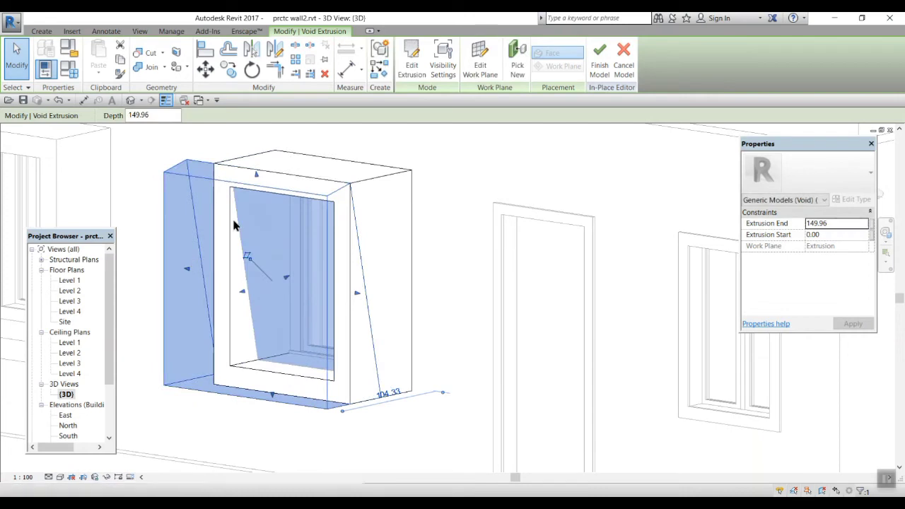
# Step: Stretch the void beyond the box's upper and lower faces, finish the in-place model, and view the sloped surround
pyautogui.moveTo(256, 174); pyautogui.dragTo(256, 142)
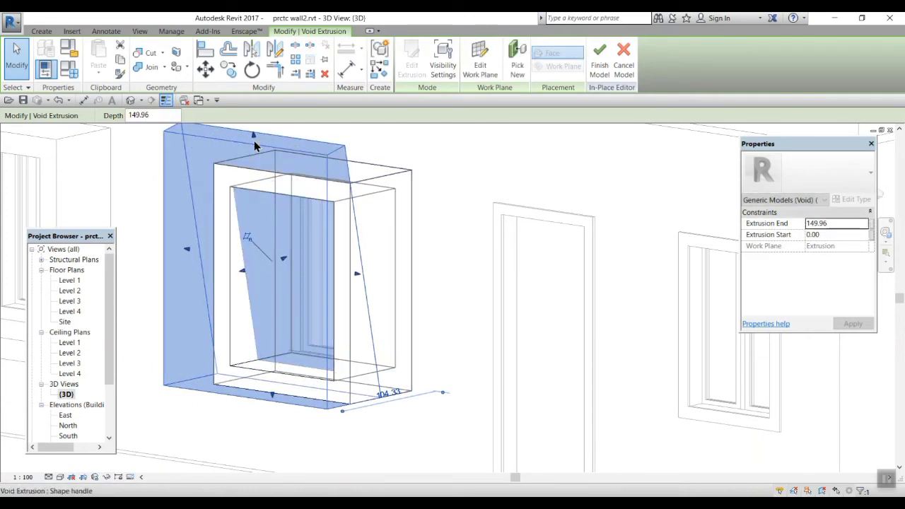
pyautogui.moveTo(272, 395); pyautogui.dragTo(275, 427)
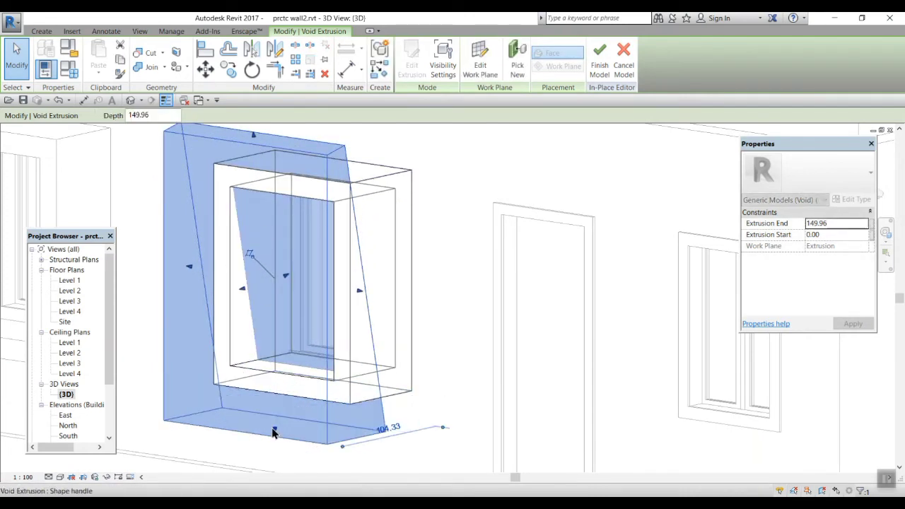
pyautogui.click(599, 56)
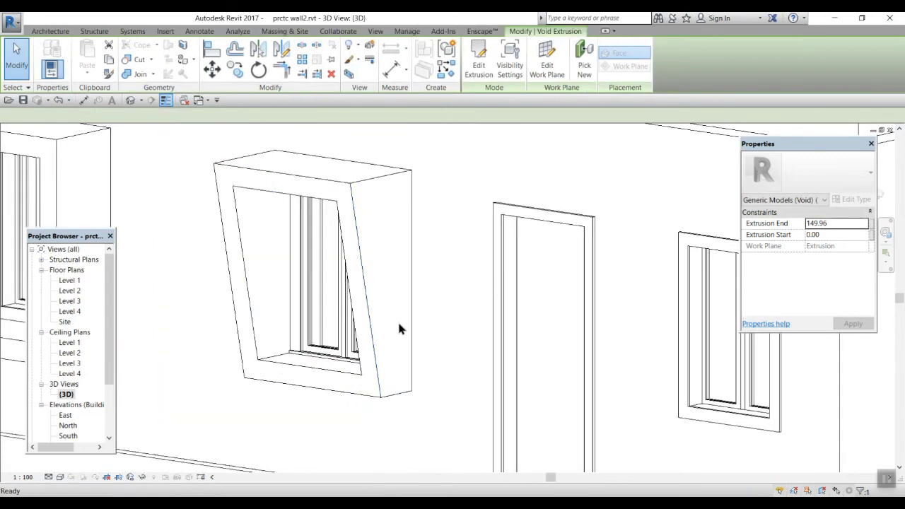
pyautogui.keyDown('shift'); pyautogui.moveTo(416, 402); pyautogui.dragTo(389, 382, button='middle'); pyautogui.keyUp('shift')
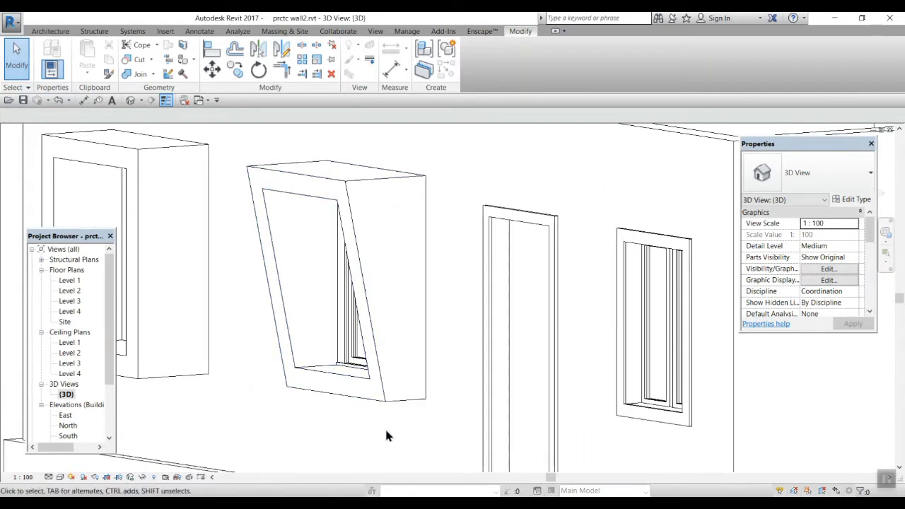
pyautogui.moveTo(334, 417); pyautogui.dragTo(368, 416, button='middle')
pyautogui.scroll(-1, 382, 397)
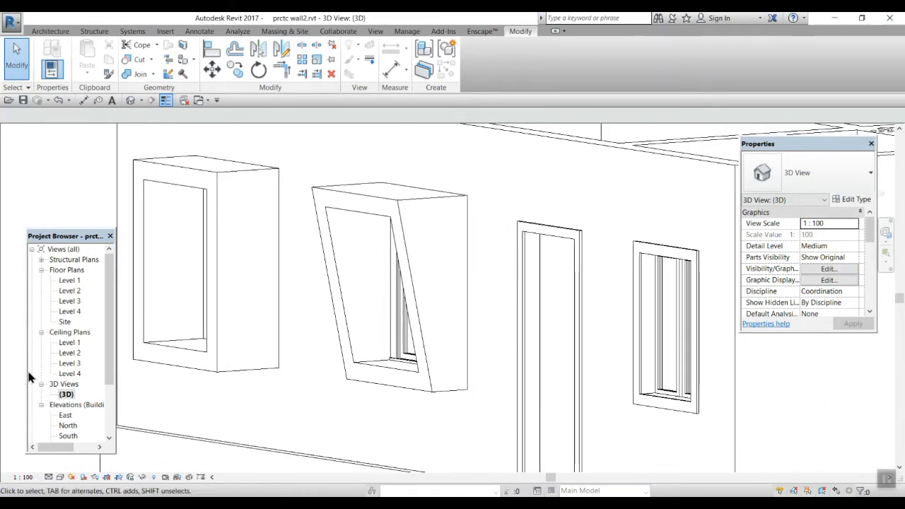
# Step: Open the East elevation view and show the plain casement window beyond the door
pyautogui.doubleClick(64, 417)
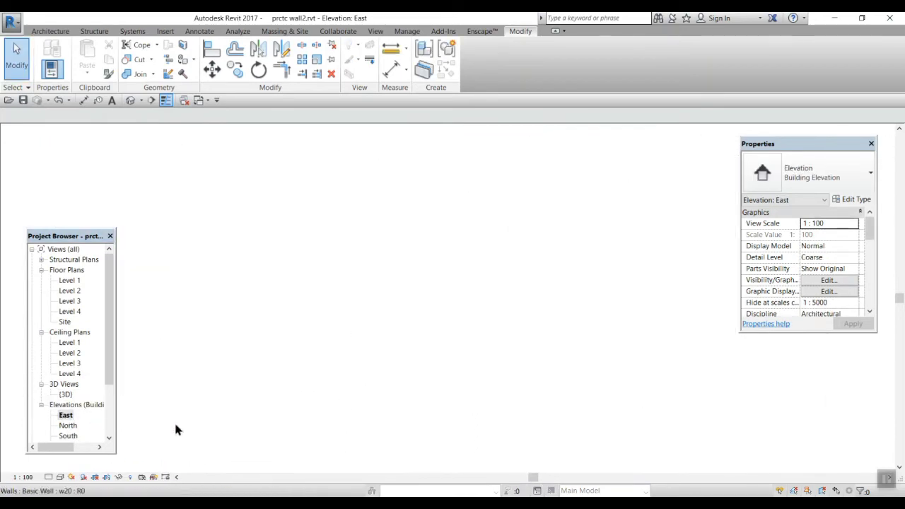
pyautogui.scroll(1, 493, 388)
pyautogui.moveTo(498, 391); pyautogui.dragTo(236, 406, button='middle')
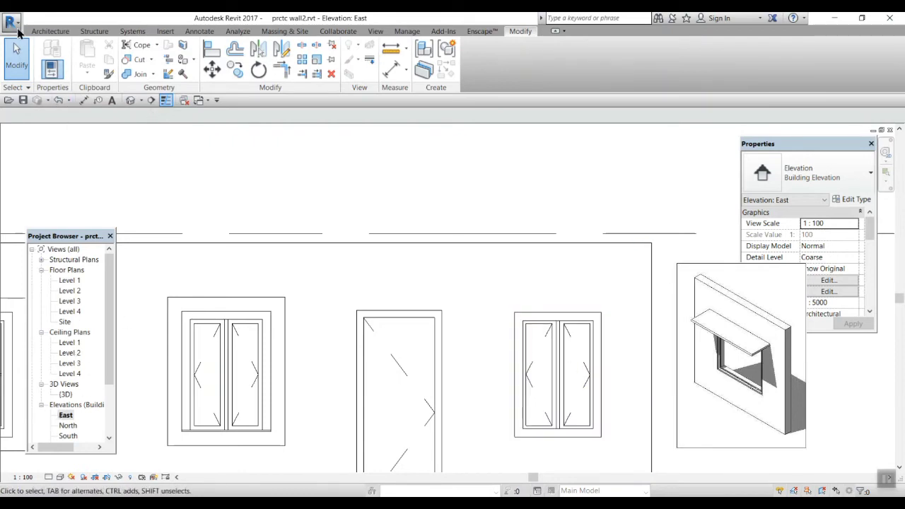
# Step: Start a new in-place model in the Generic Models category and name it flat
pyautogui.click(50, 32)
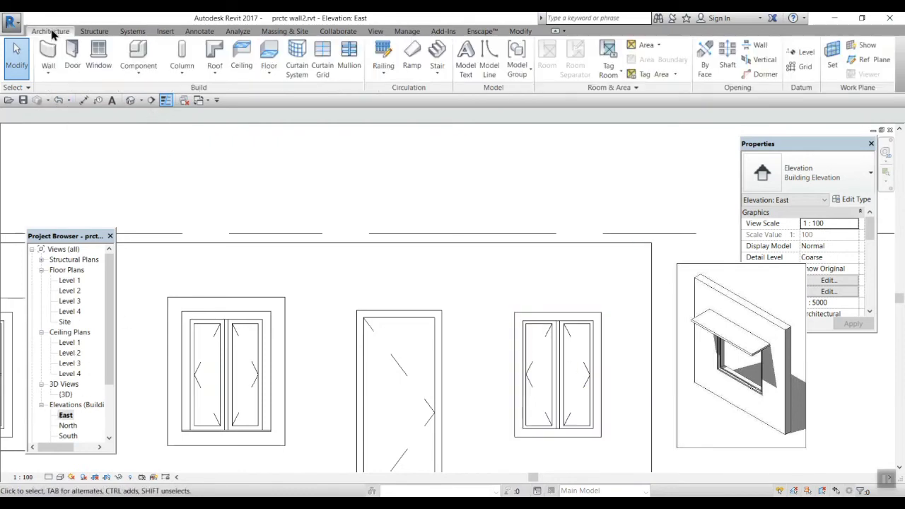
pyautogui.click(140, 79)
pyautogui.click(157, 118)
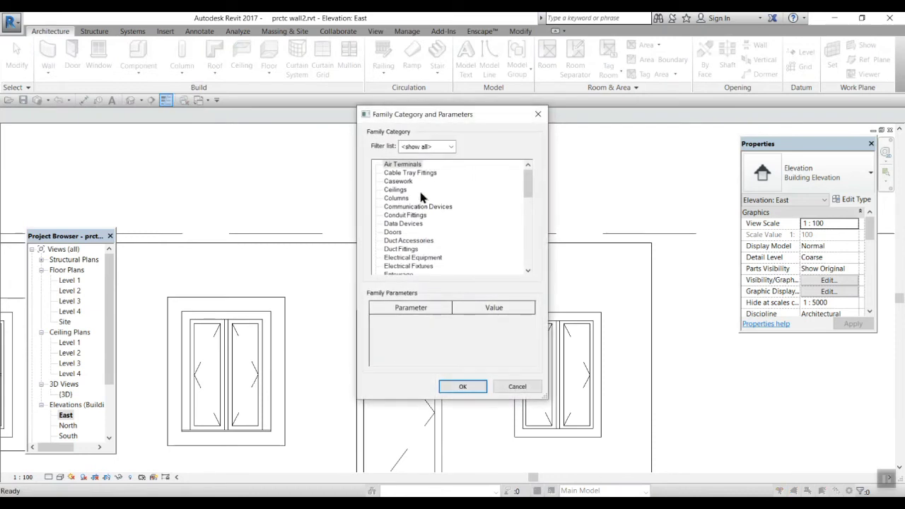
pyautogui.scroll(-2, 433, 244)
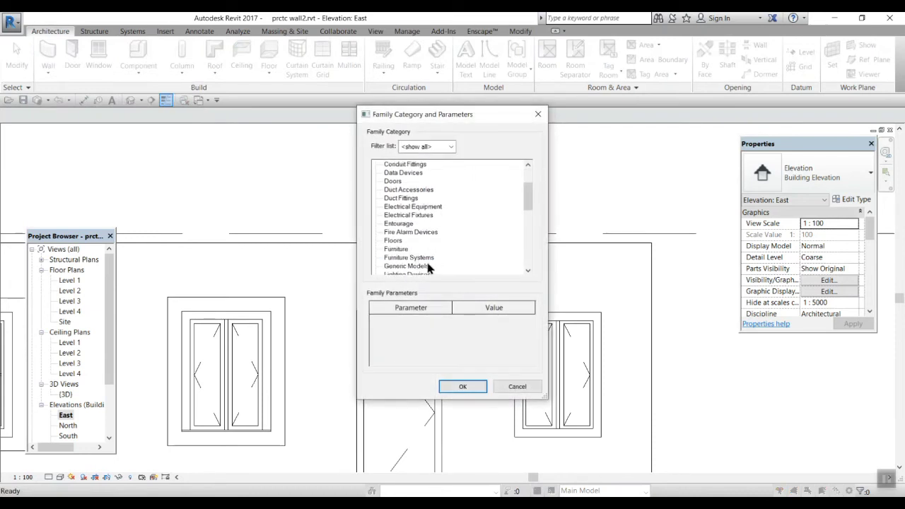
pyautogui.click(428, 266)
pyautogui.click(464, 388)
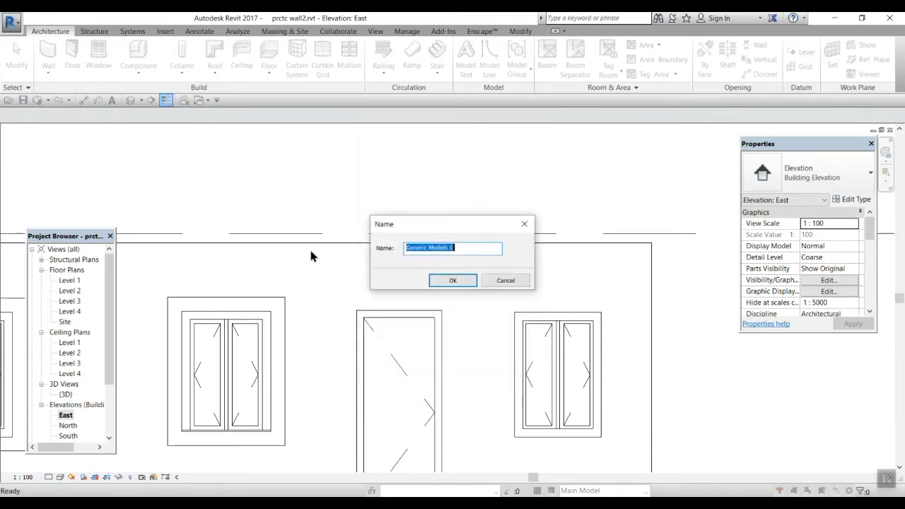
pyautogui.click(453, 281)
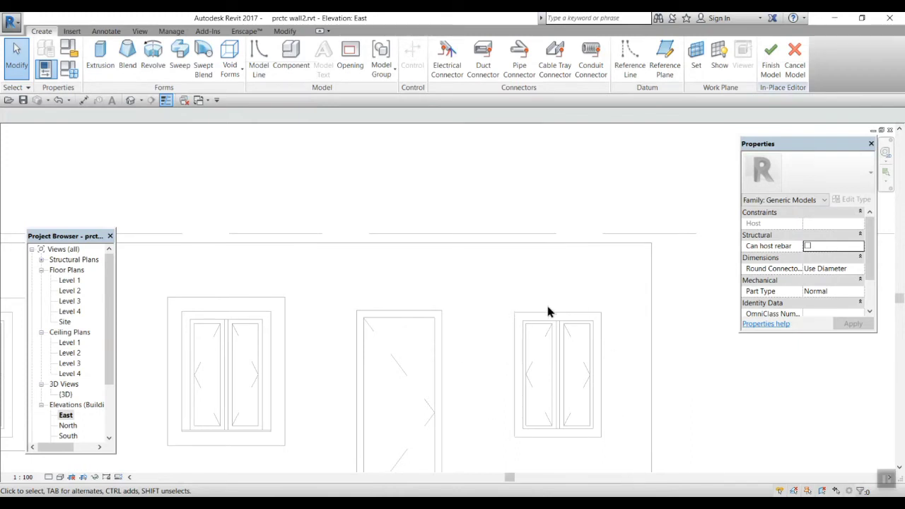
# Step: Start a solid extrusion using the picked face of the east exterior wall as its work plane
pyautogui.click(100, 57)
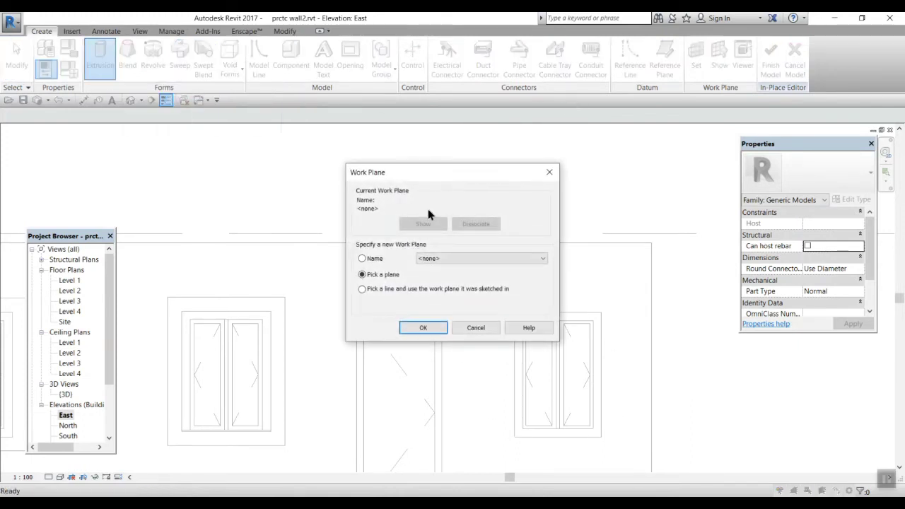
pyautogui.click(422, 327)
pyautogui.scroll(-2, 188, 246)
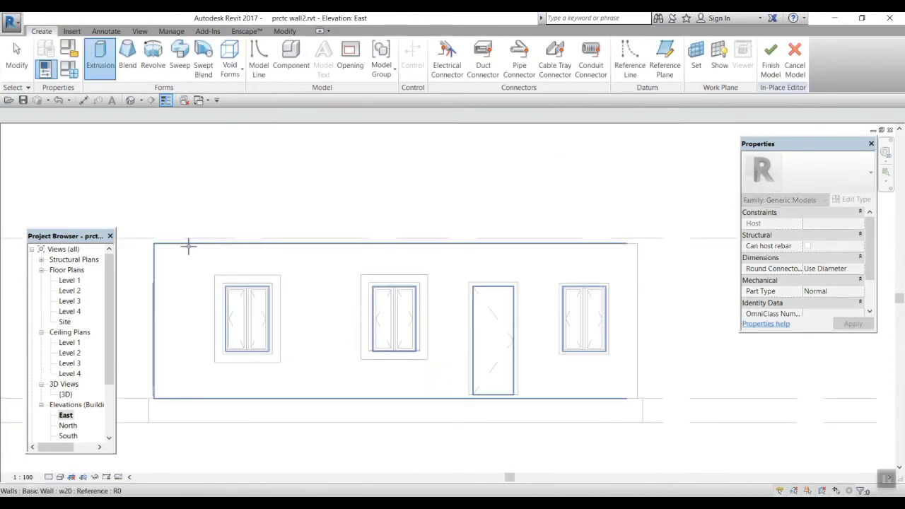
pyautogui.click(186, 245)
# Step: Sketch a 30-long horizontal line outward from the plain window trim's upper-left corner, with a 15-high vertical line at its end
pyautogui.scroll(-1, 604, 307)
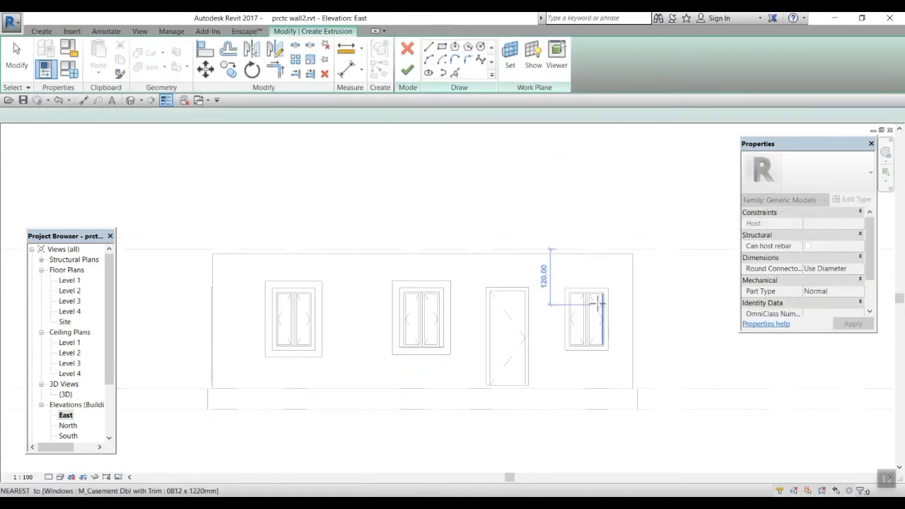
pyautogui.scroll(2, 563, 214)
pyautogui.scroll(3, 622, 347)
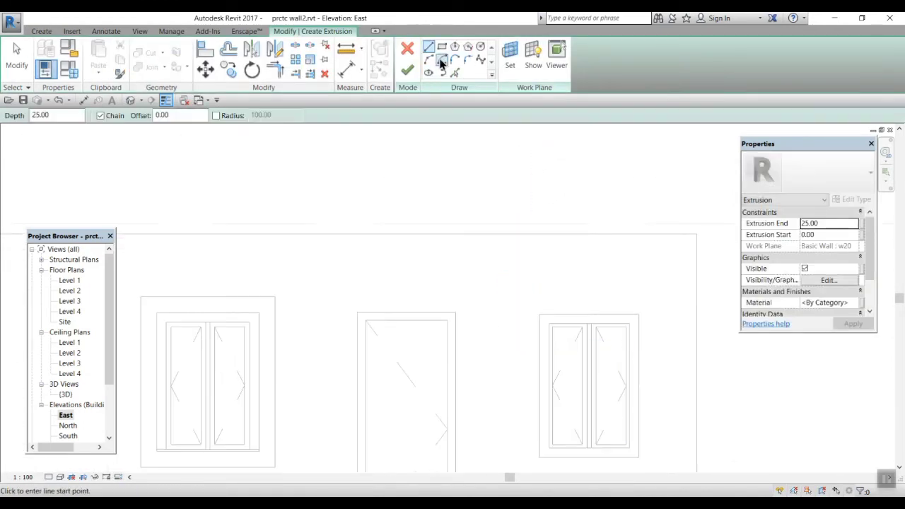
pyautogui.moveTo(654, 246); pyautogui.dragTo(549, 222, button='middle')
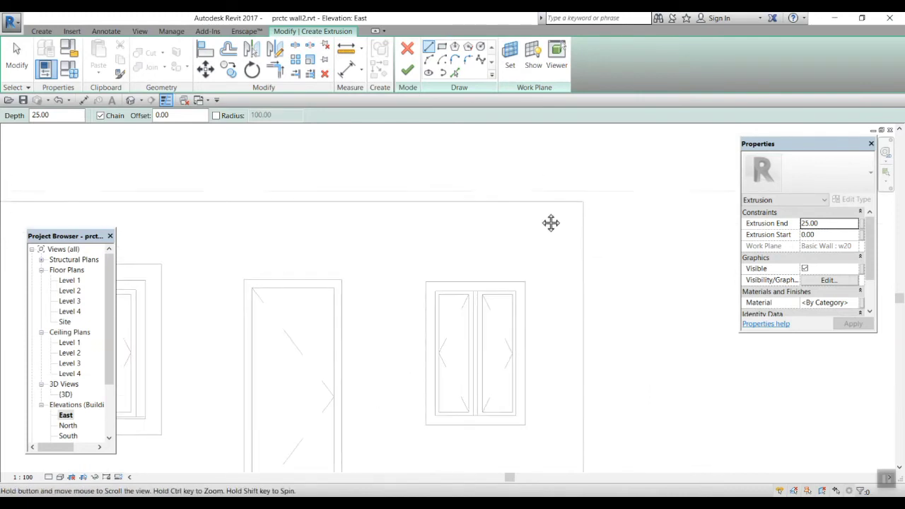
pyautogui.click(441, 47)
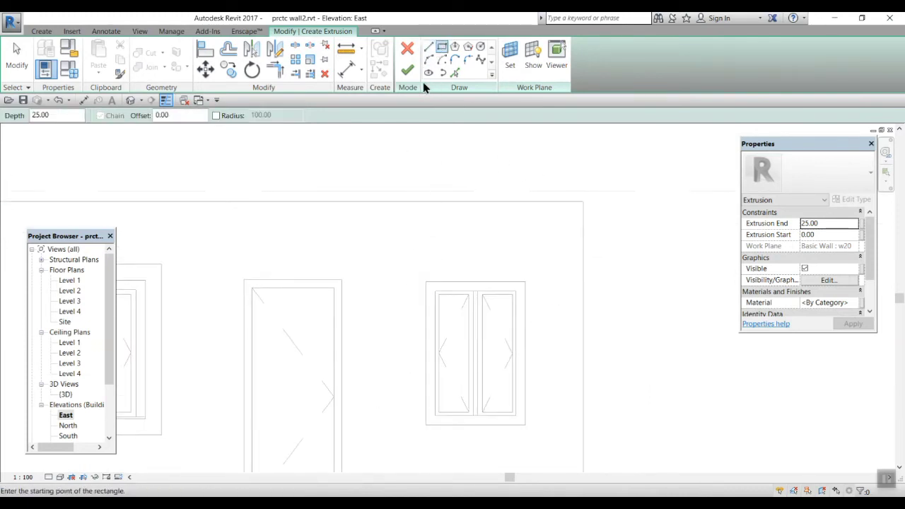
pyautogui.click(429, 47)
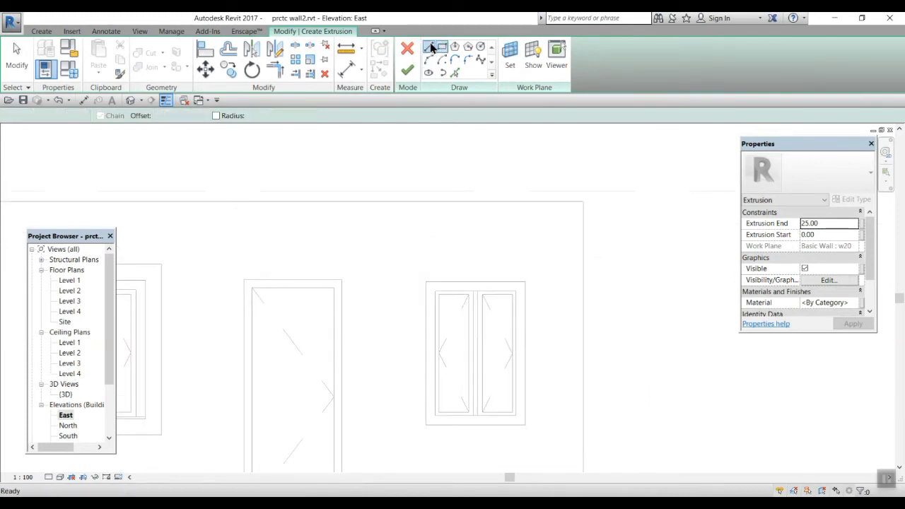
pyautogui.click(425, 281)
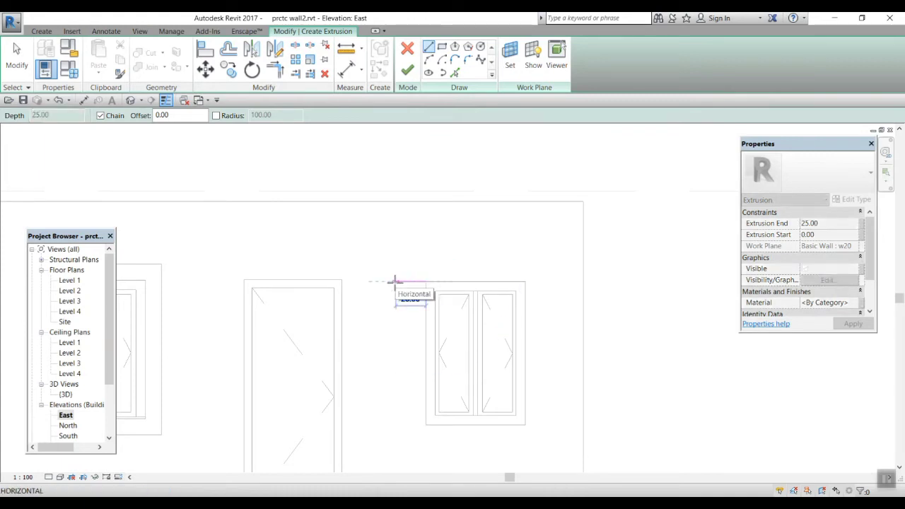
pyautogui.write('6')
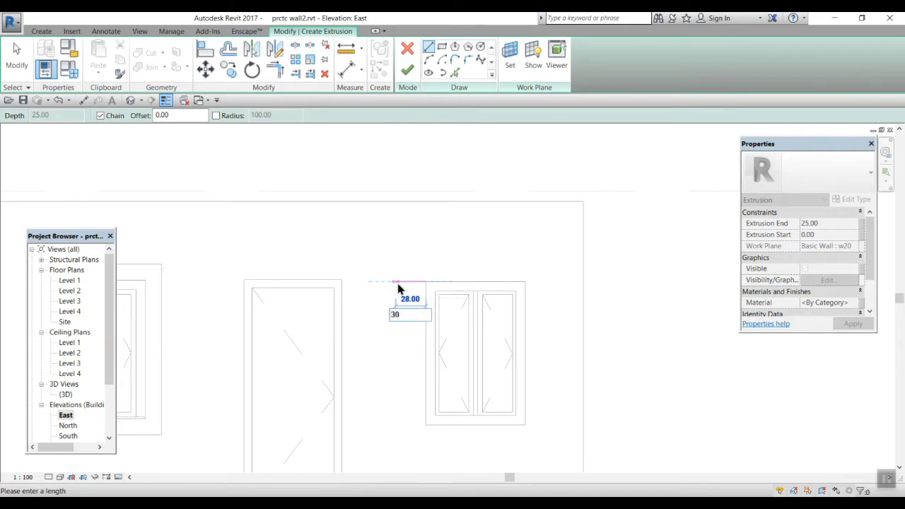
pyautogui.write('0')
pyautogui.press('Return')
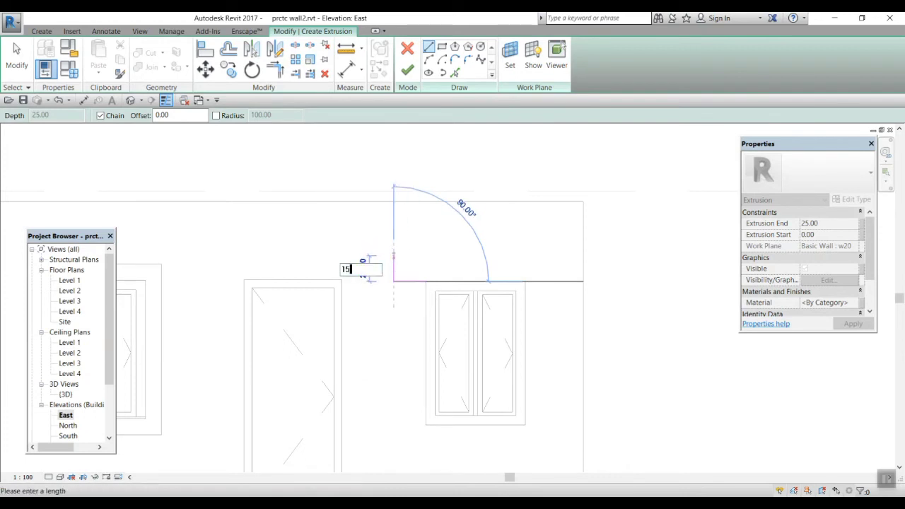
pyautogui.press('Return')
pyautogui.press('Escape')
# Step: Sketch a 30-long line outward from the trim's upper-right corner, raise it 15, and run the upper edge back to the opposite vertical line
pyautogui.click(525, 281)
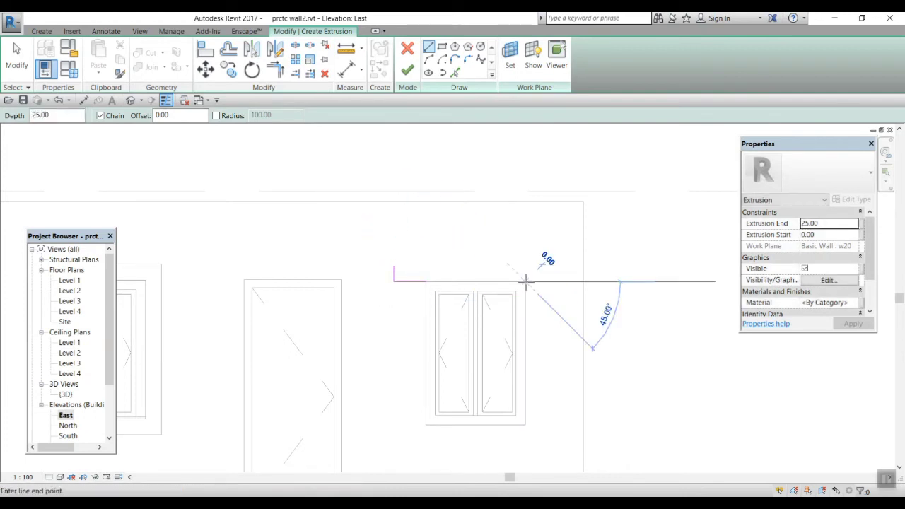
pyautogui.write('30')
pyautogui.press('Return')
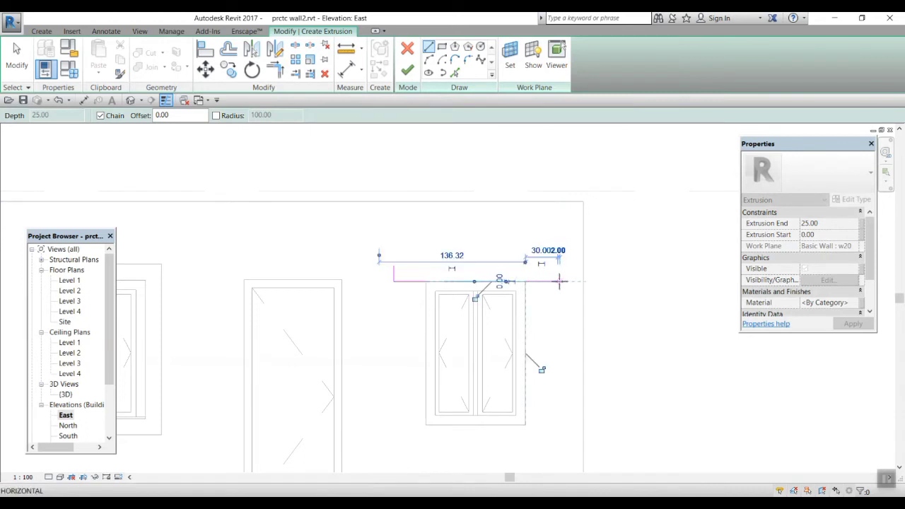
pyautogui.write('15')
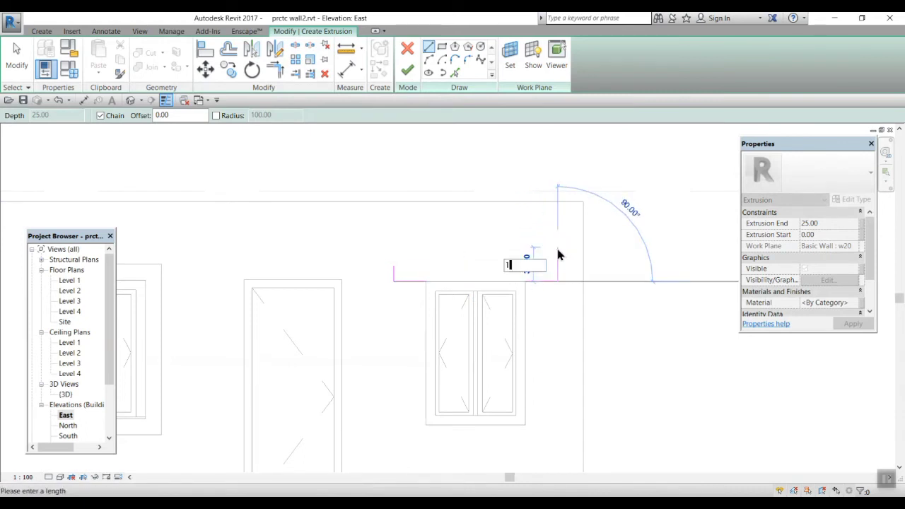
pyautogui.press('Return')
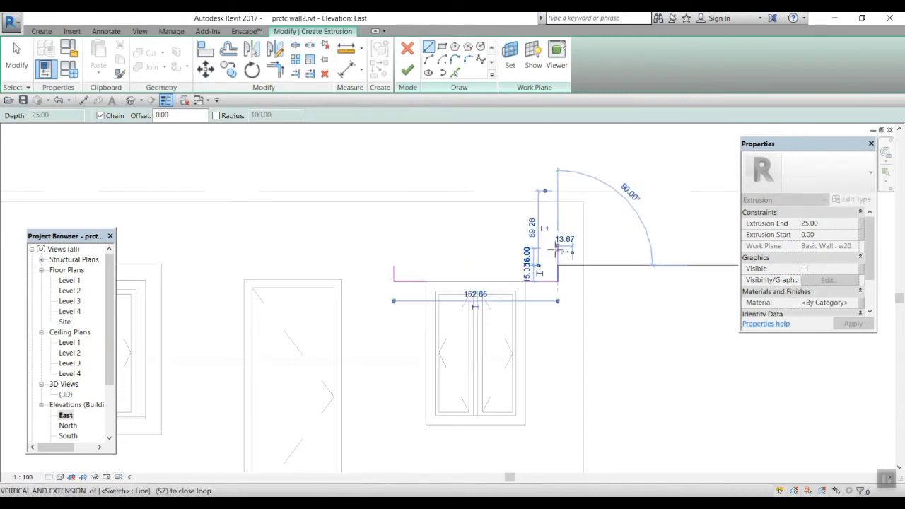
pyautogui.click(393, 264)
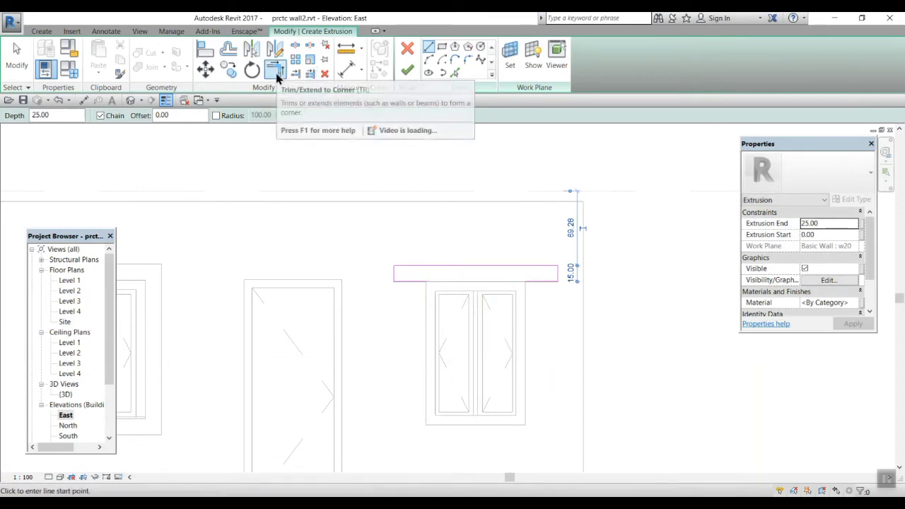
# Step: Join the two lower segments into one edge with Trim/Extend to Corner, then finish the 25-deep extrusion and the in-place model
pyautogui.click(276, 71)
pyautogui.click(419, 281)
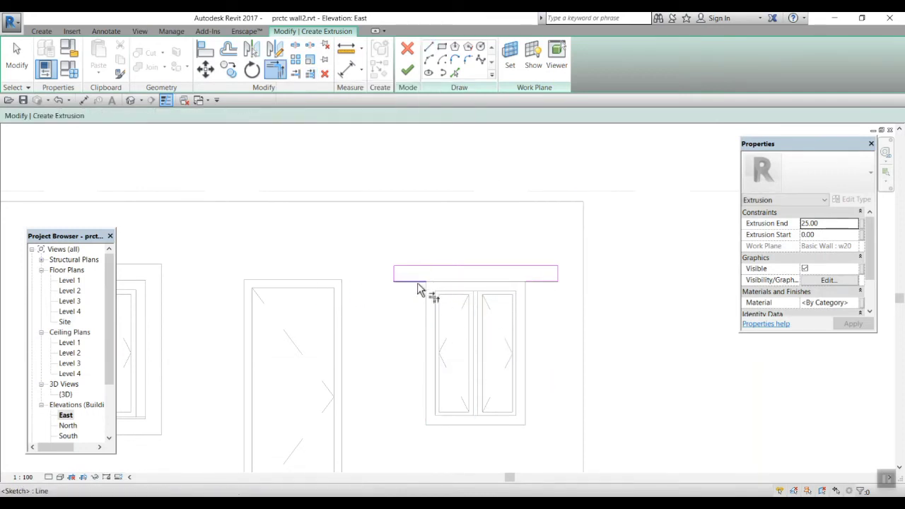
pyautogui.click(533, 282)
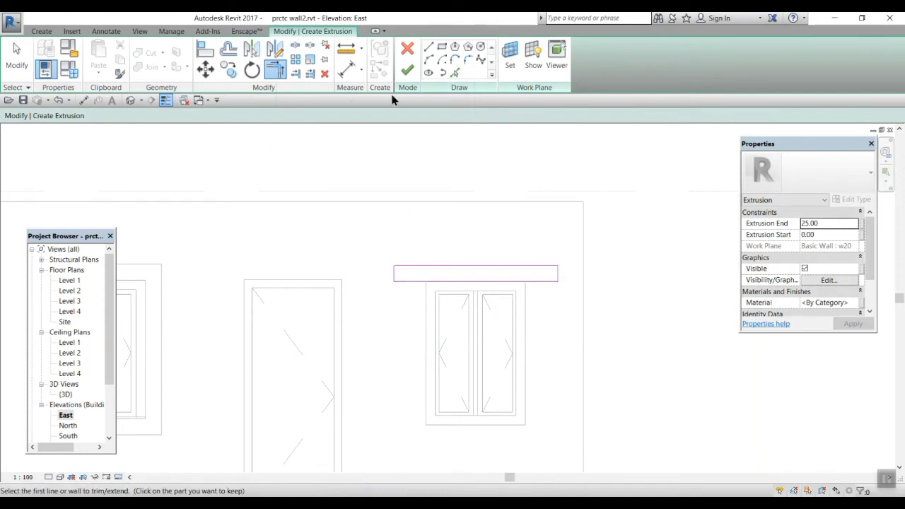
pyautogui.click(407, 70)
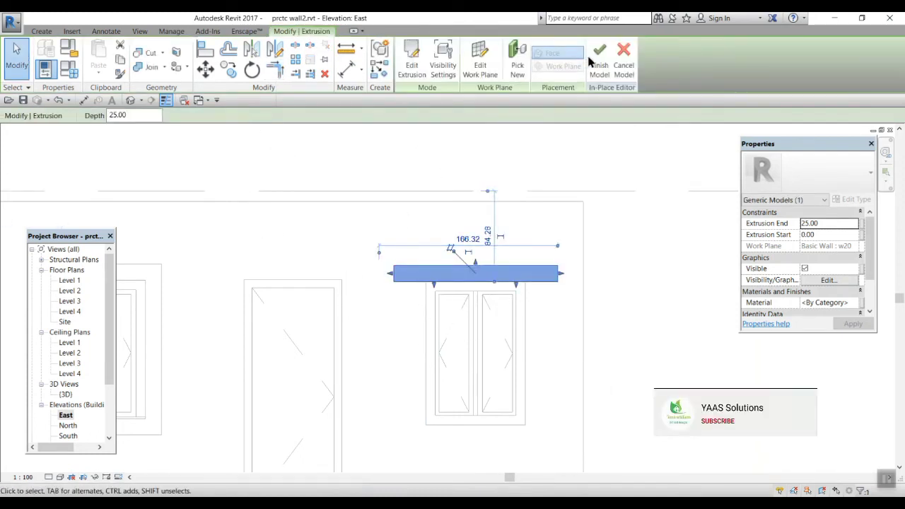
pyautogui.click(593, 64)
# Step: In the 3D view, stretch the flat shade's front face outward so it projects farther from the wall
pyautogui.doubleClick(65, 395)
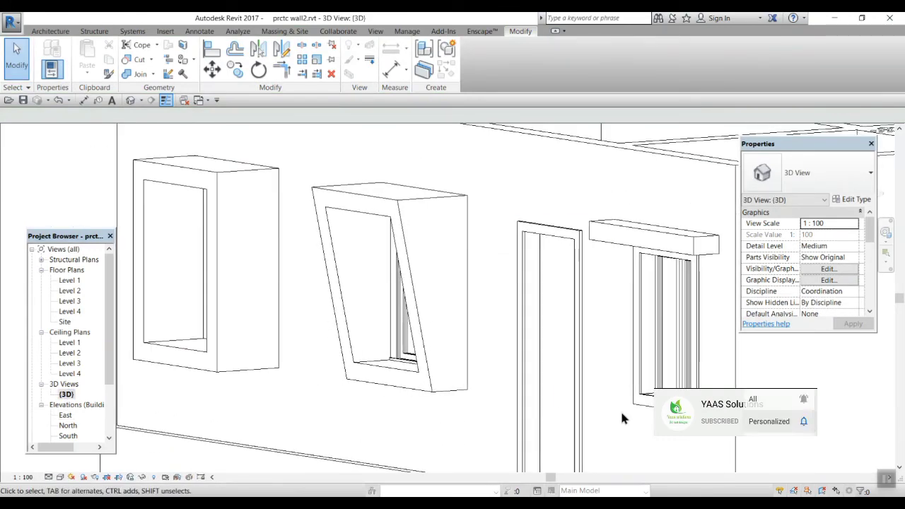
pyautogui.keyDown('shift'); pyautogui.moveTo(620, 419); pyautogui.dragTo(576, 424, button='middle'); pyautogui.keyUp('shift')
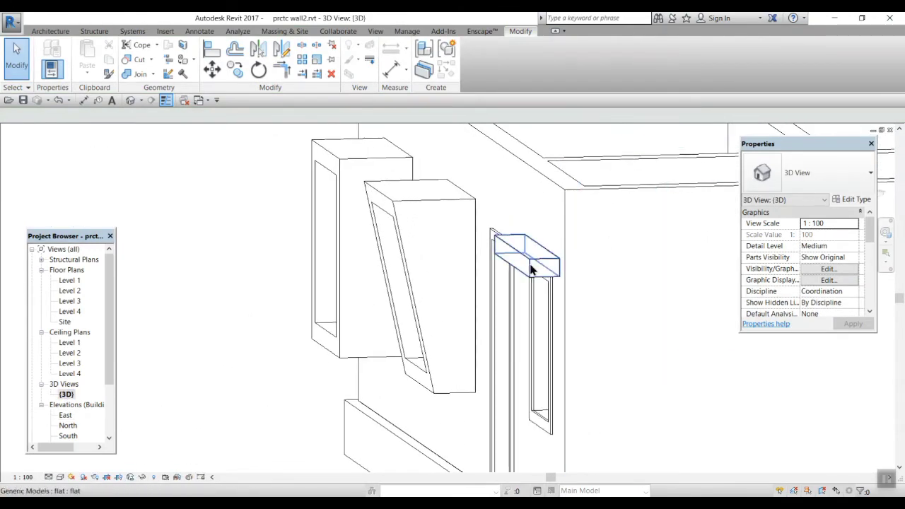
pyautogui.click(532, 269)
pyautogui.moveTo(512, 263); pyautogui.dragTo(454, 267)
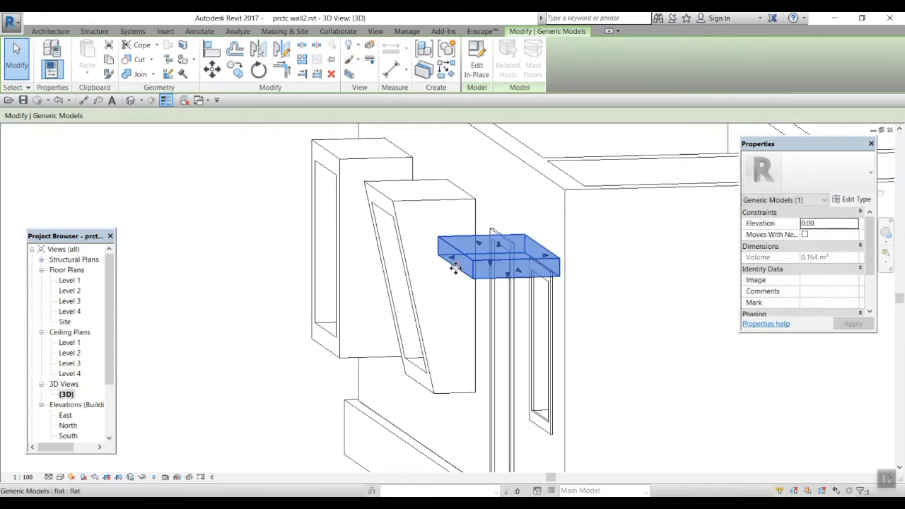
pyautogui.click(606, 394)
pyautogui.keyDown('shift'); pyautogui.moveTo(512, 456); pyautogui.dragTo(459, 473, button='middle'); pyautogui.keyUp('shift')
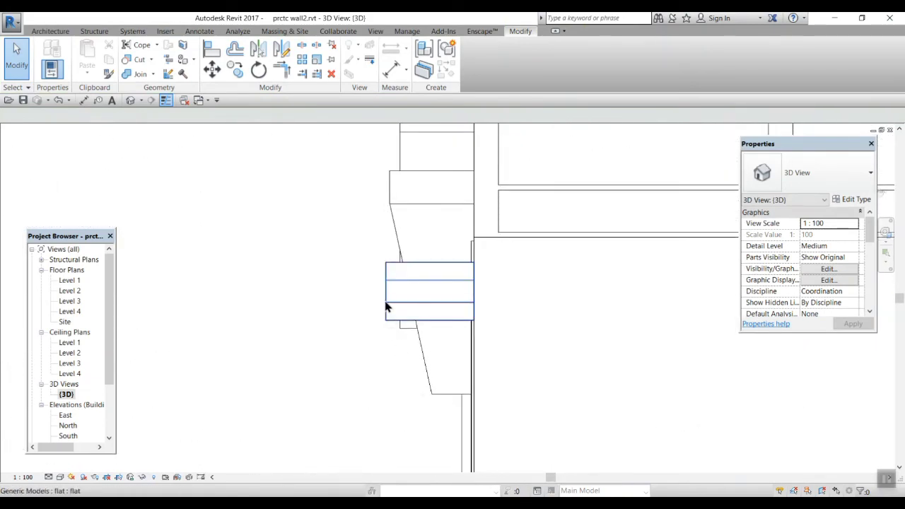
# Step: Open the Level 2 floor plan and examine how far the window shades project from the east wall
pyautogui.doubleClick(68, 291)
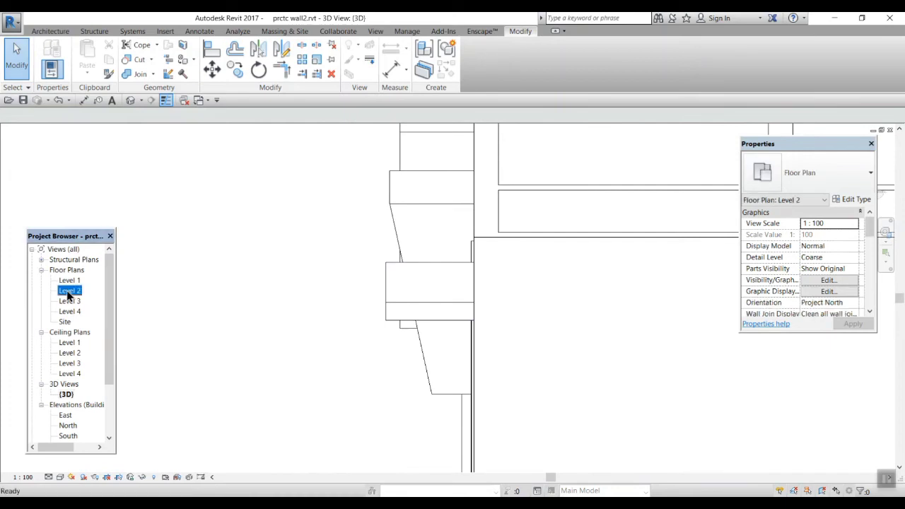
pyautogui.scroll(3, 430, 314)
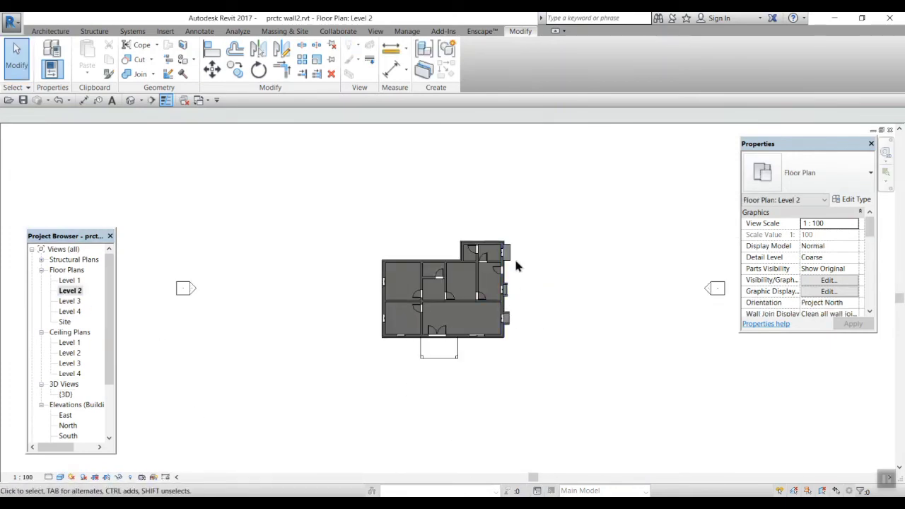
pyautogui.scroll(3, 511, 317)
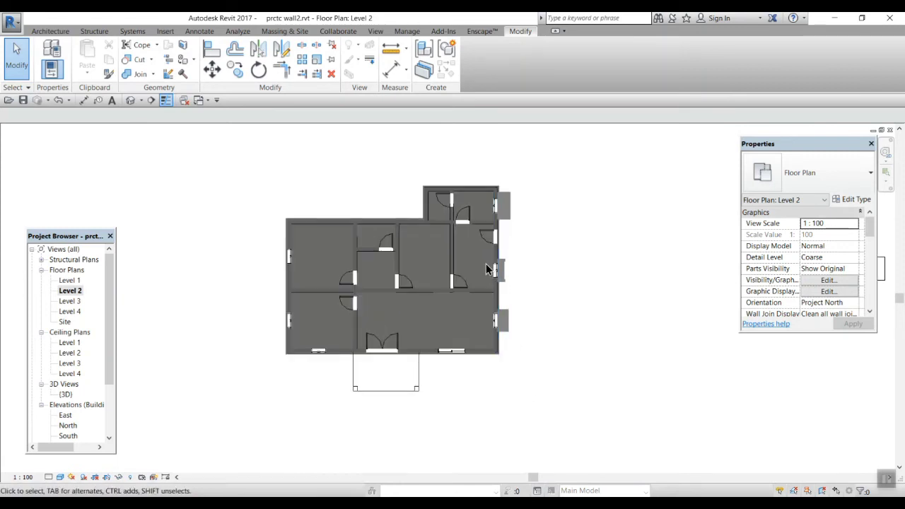
pyautogui.click(506, 286)
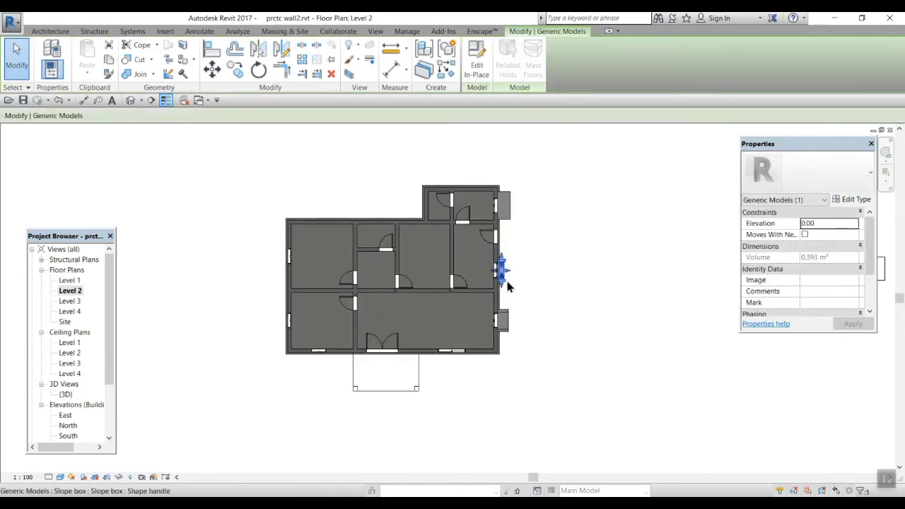
pyautogui.scroll(4, 509, 279)
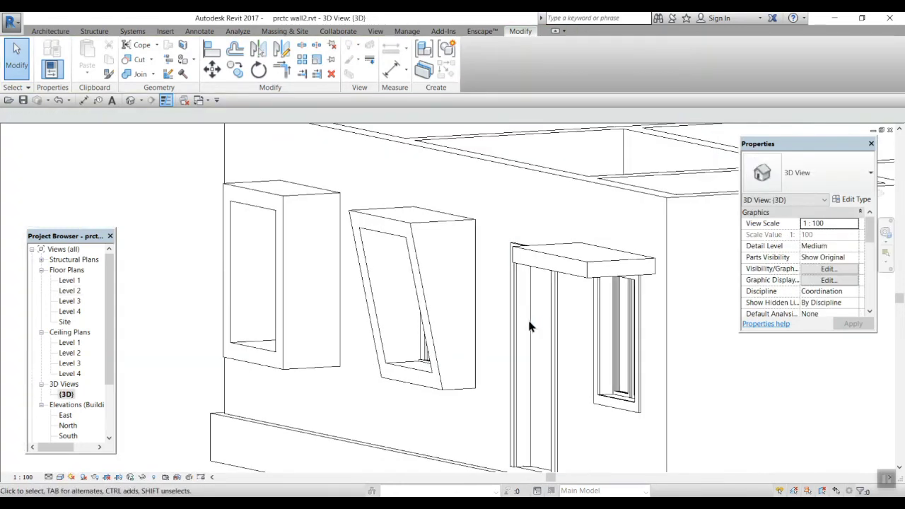
# Step: Open the flat window shade for in-place editing in the 3D view
pyautogui.scroll(5, 565, 258)
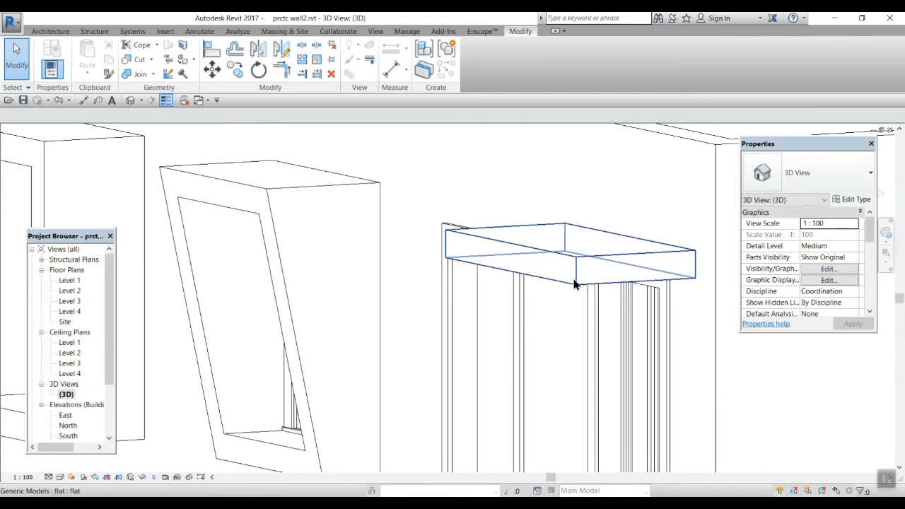
pyautogui.click(49, 32)
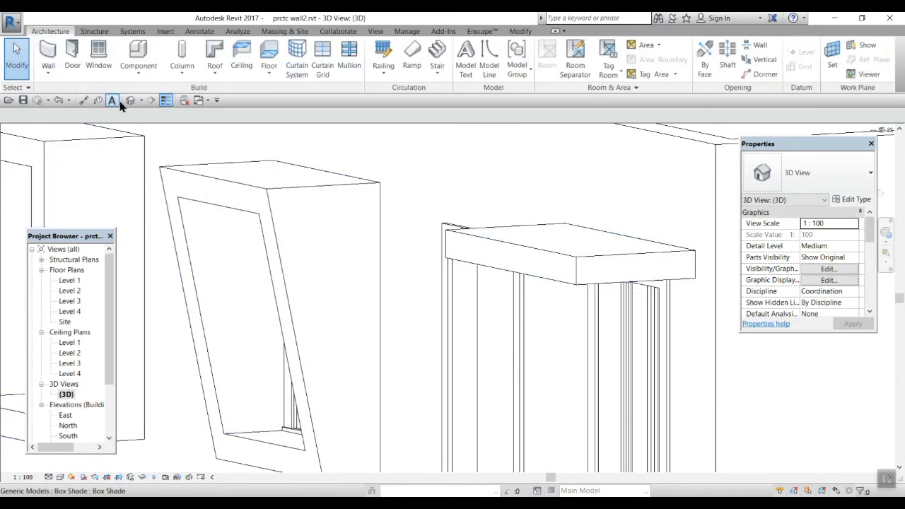
pyautogui.click(593, 262)
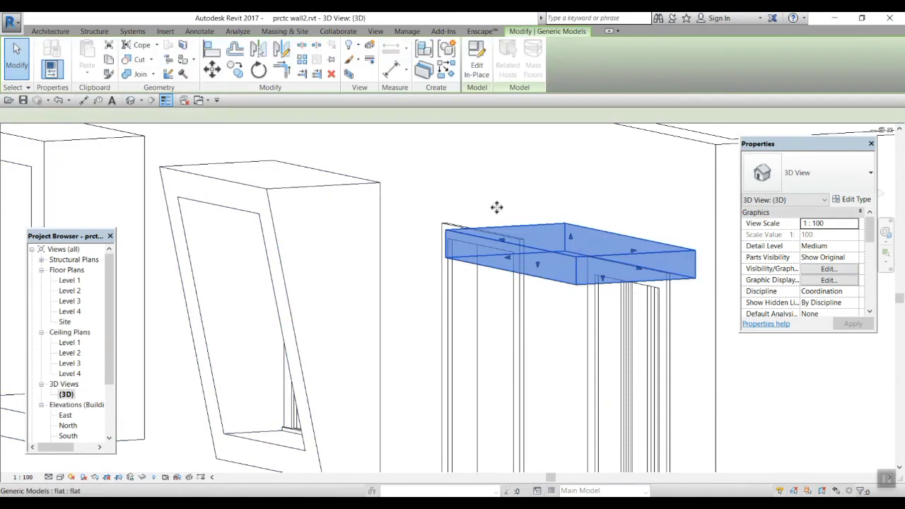
pyautogui.click(477, 60)
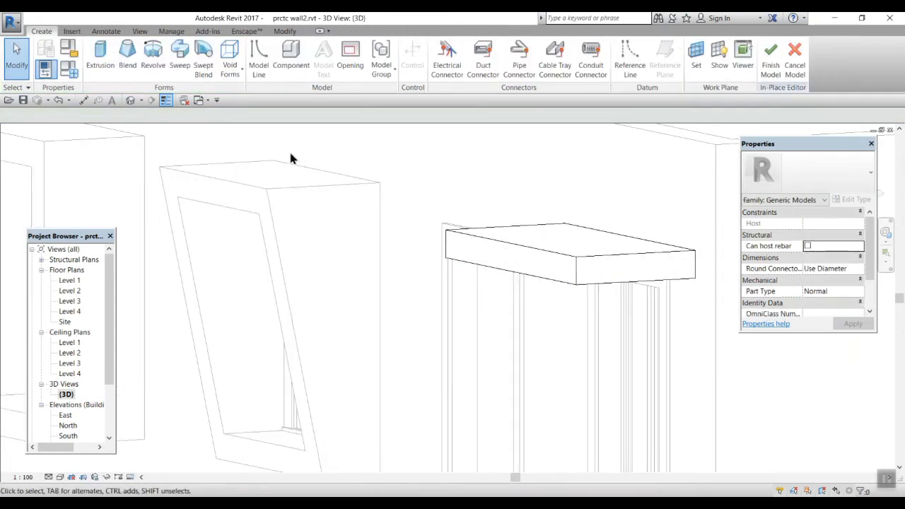
# Step: Start a sweep and define its path by picking the flat shade's upper side, front and opposite side edges
pyautogui.click(180, 58)
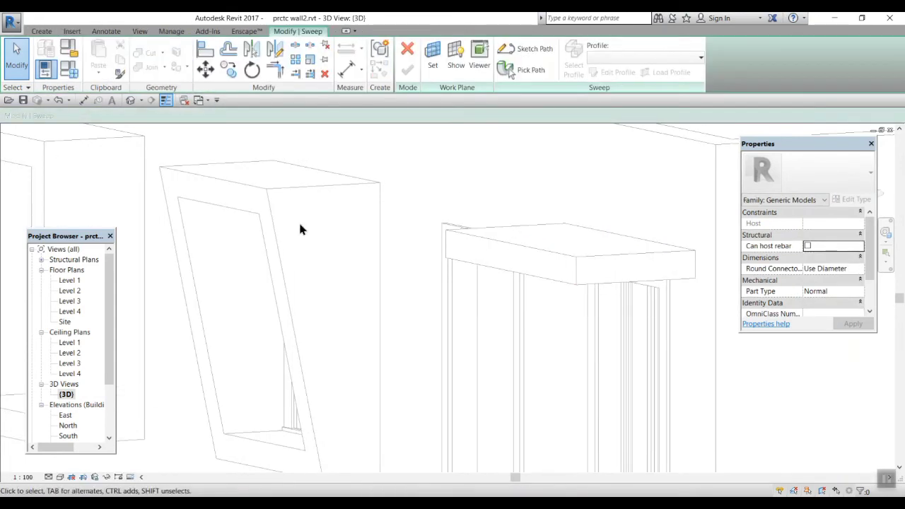
pyautogui.click(526, 70)
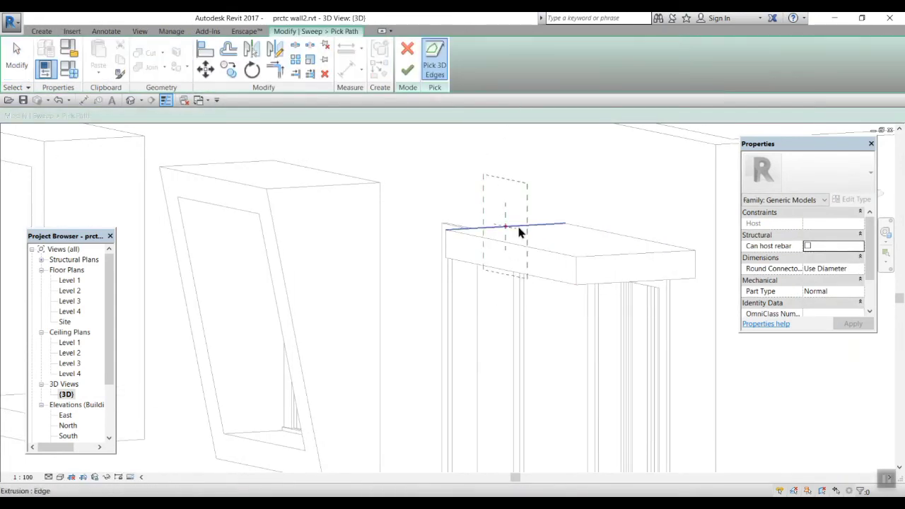
pyautogui.click(519, 230)
pyautogui.click(537, 247)
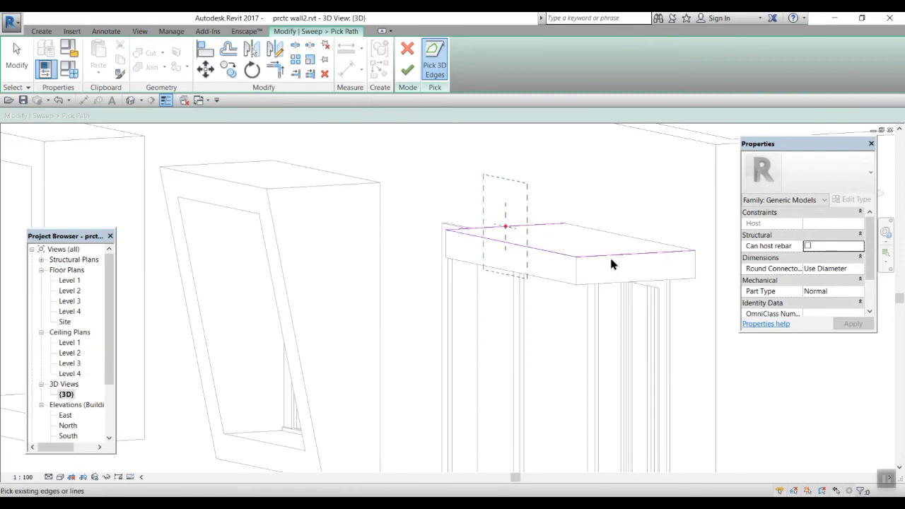
pyautogui.click(408, 70)
# Step: Open the sweep's profile for sketching and show it in the East elevation at the flat shade's upper outer corner
pyautogui.click(606, 74)
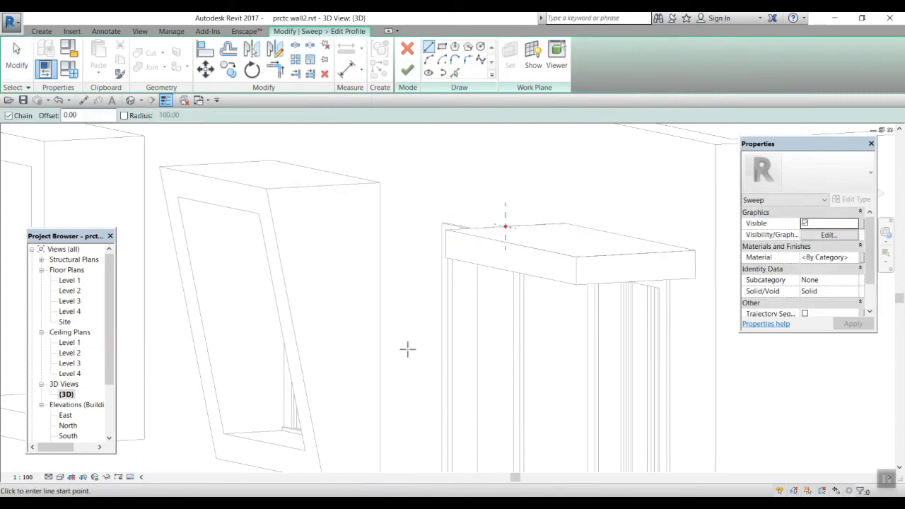
pyautogui.keyDown('shift'); pyautogui.moveTo(421, 364); pyautogui.dragTo(544, 404, button='middle'); pyautogui.keyUp('shift')
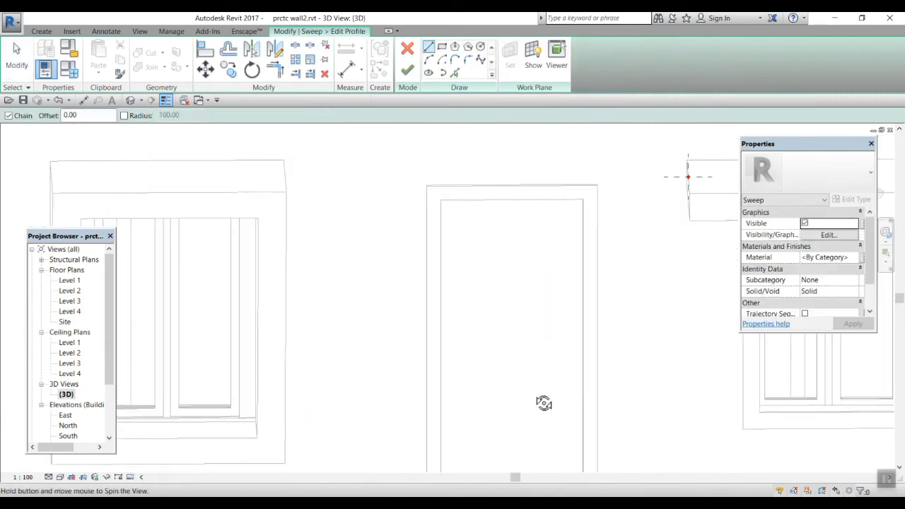
pyautogui.scroll(2, 682, 209)
pyautogui.moveTo(648, 305); pyautogui.dragTo(525, 393, button='middle')
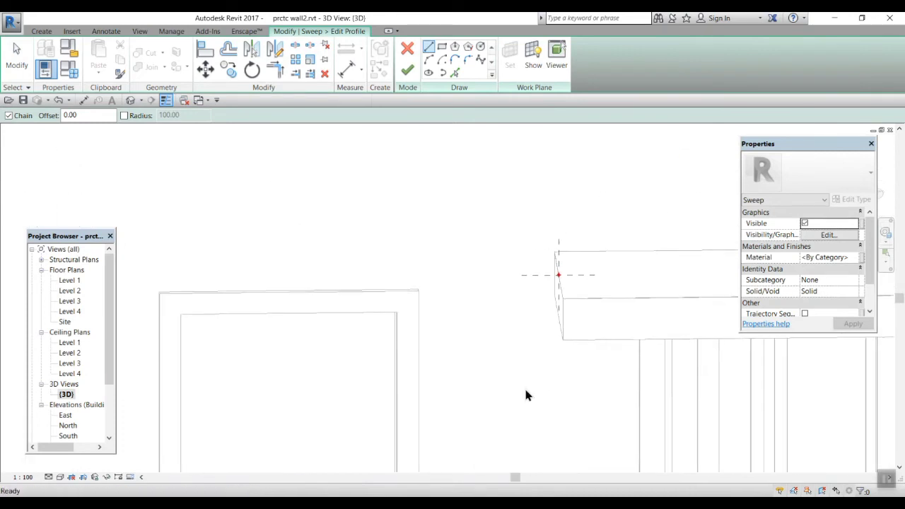
pyautogui.doubleClick(65, 415)
pyautogui.scroll(5, 399, 271)
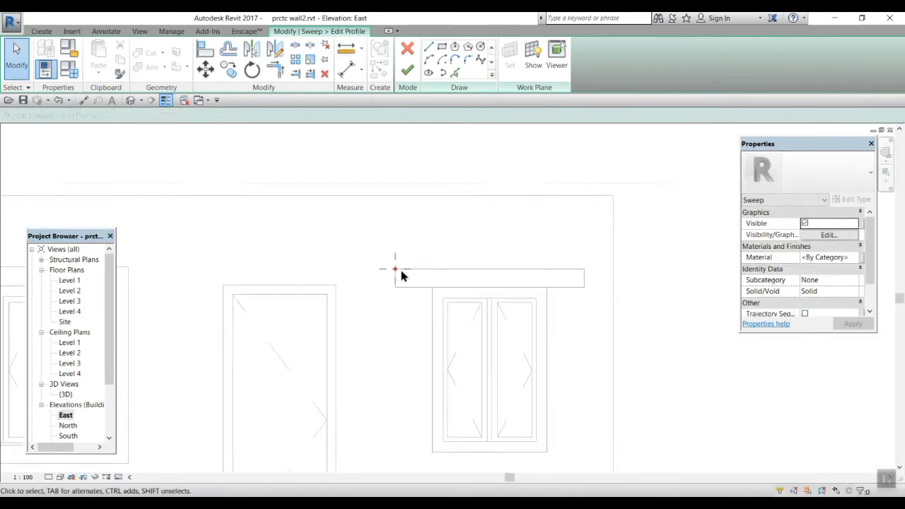
pyautogui.scroll(1, 395, 279)
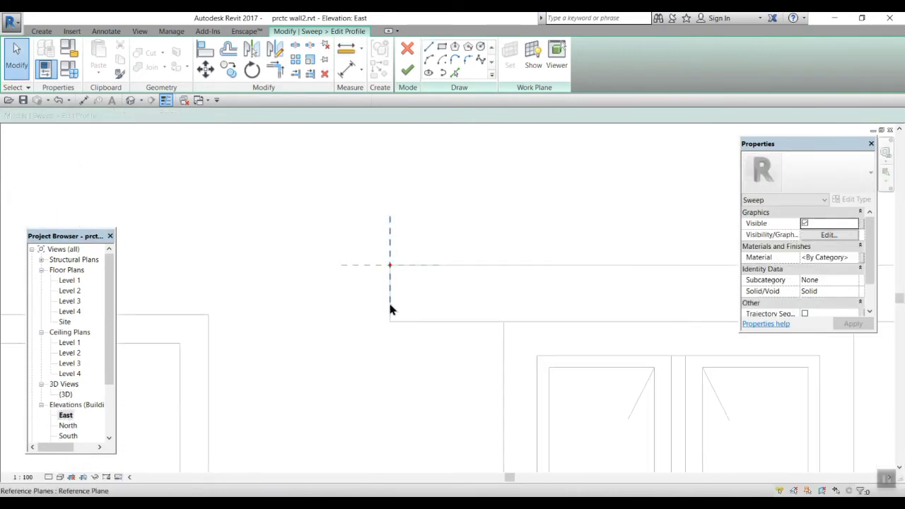
# Step: Sketch a 5-long horizontal line outward from the flat shade's upper corner, followed by a 5-long vertical line downward
pyautogui.click(428, 51)
pyautogui.scroll(2, 393, 265)
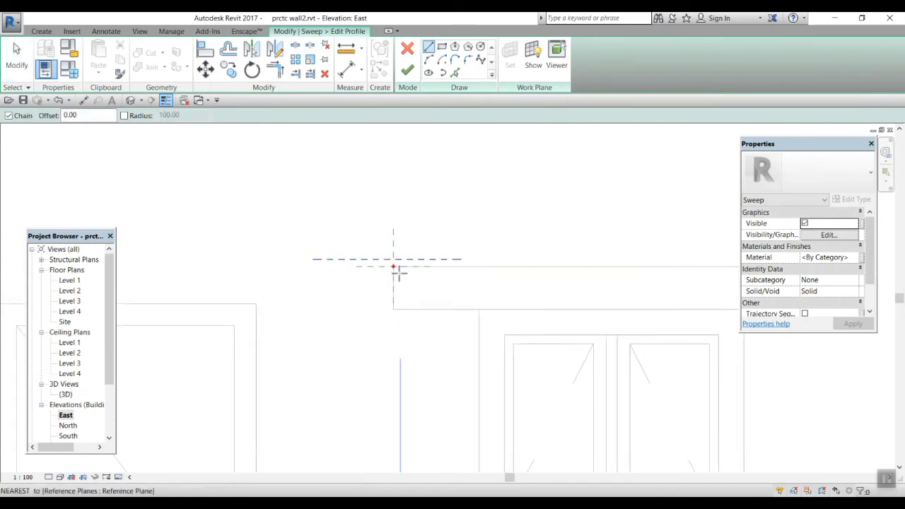
pyautogui.click(387, 259)
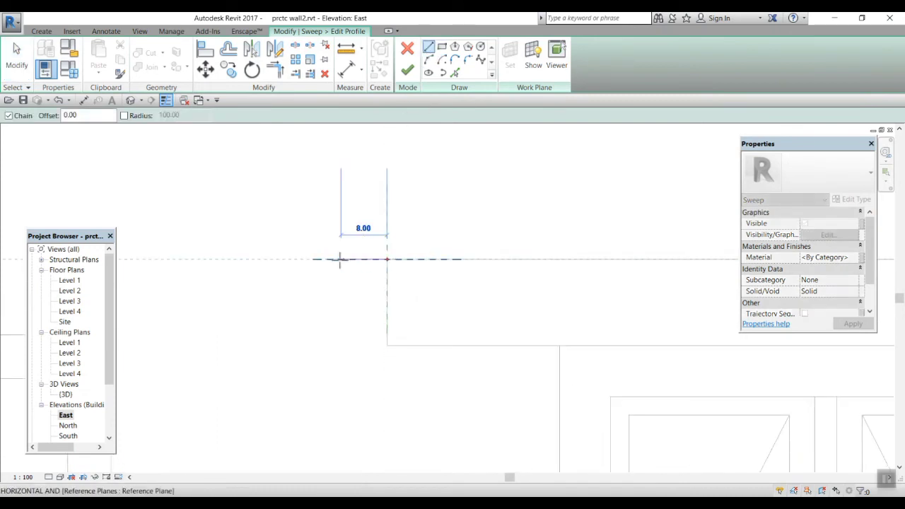
pyautogui.write('5')
pyautogui.press('Return')
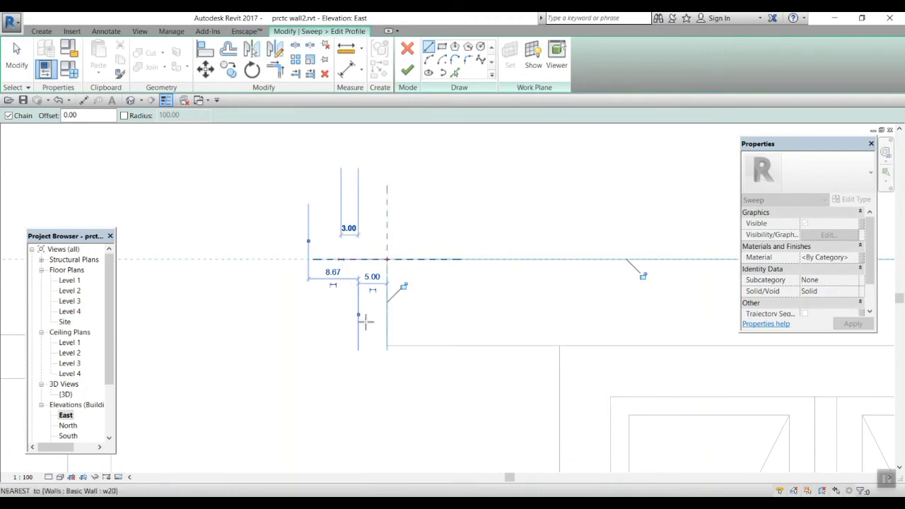
pyautogui.write('5')
pyautogui.press('Return')
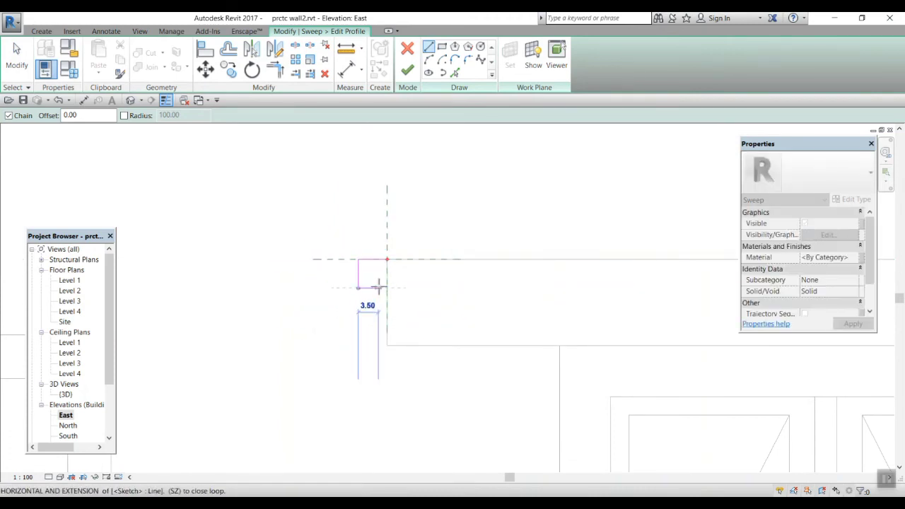
# Step: Continue the profile with stepped sloped and vertical segments to the shade's lower corner and close it along the shade's end
pyautogui.scroll(2, 378, 286)
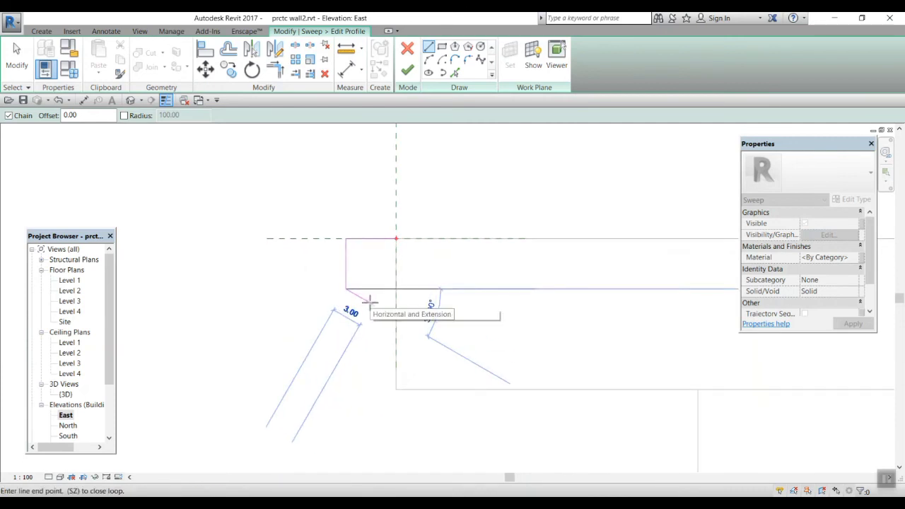
pyautogui.click(375, 306)
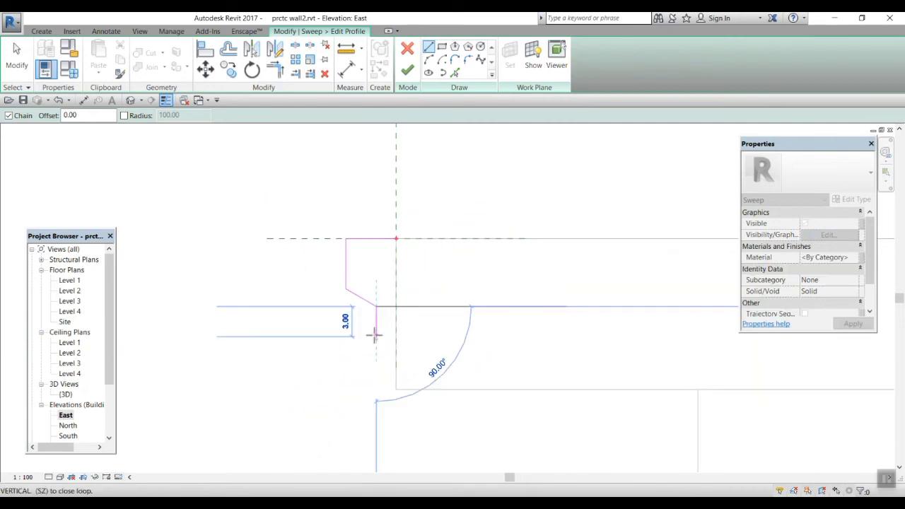
pyautogui.click(375, 332)
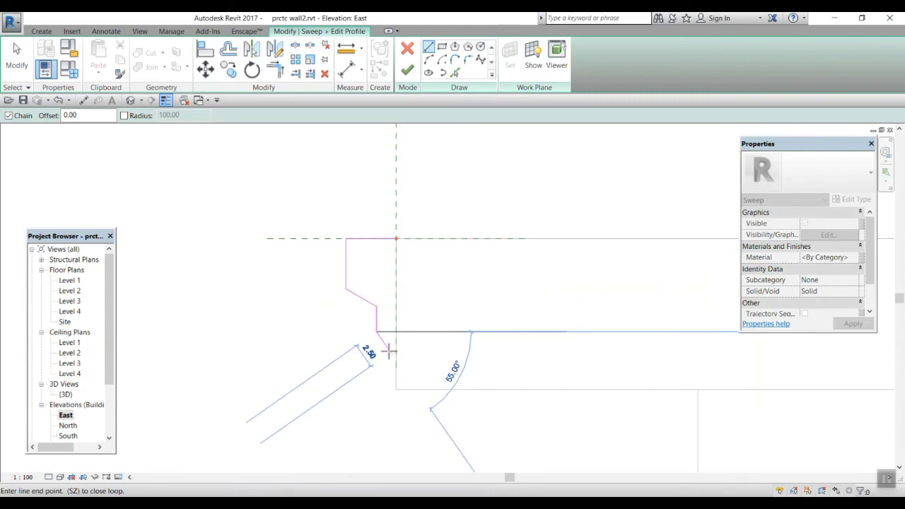
pyautogui.click(390, 351)
pyautogui.click(396, 389)
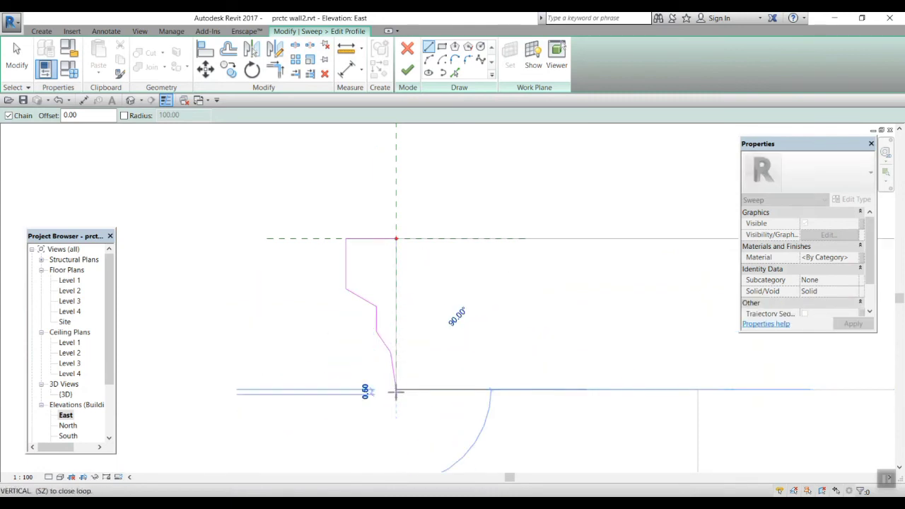
pyautogui.click(396, 239)
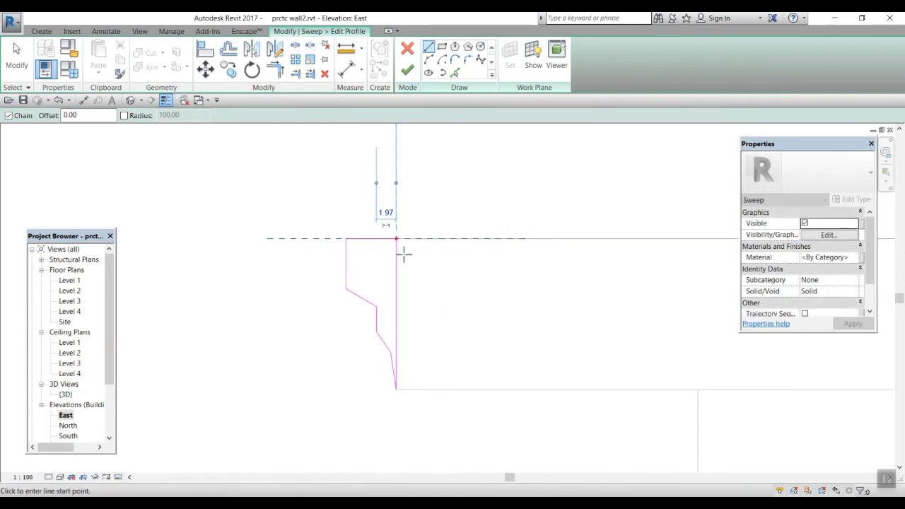
# Step: Draw start-end-radius arcs over the upper three outer profile segments, the first two with radii of about 2.65 and 2.1
pyautogui.click(428, 60)
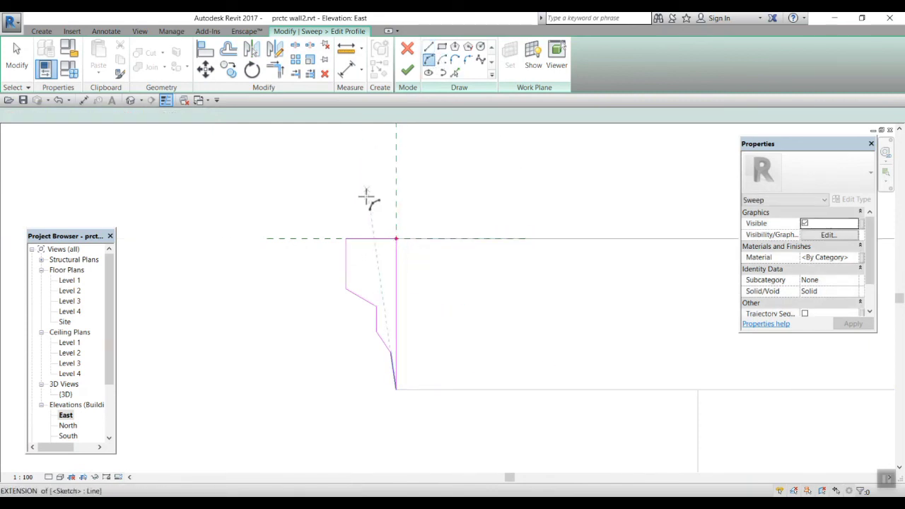
pyautogui.click(346, 238)
pyautogui.click(345, 289)
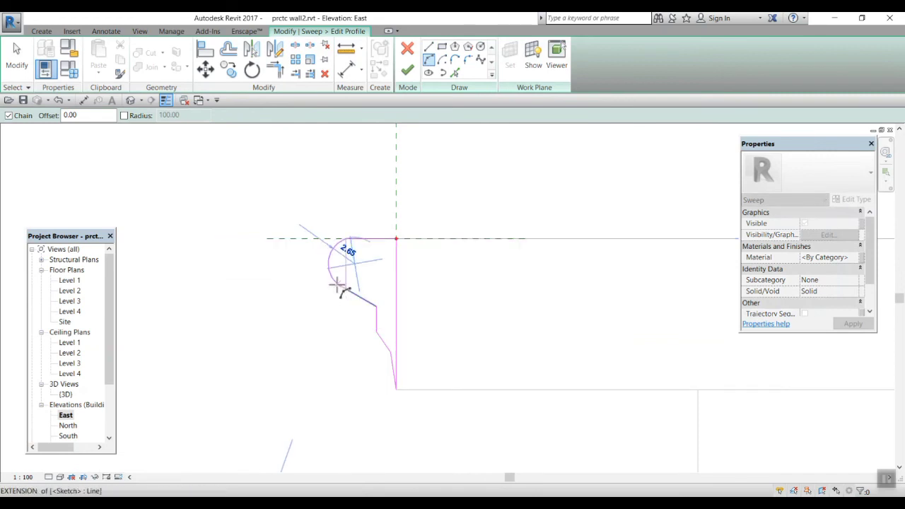
pyautogui.click(355, 302)
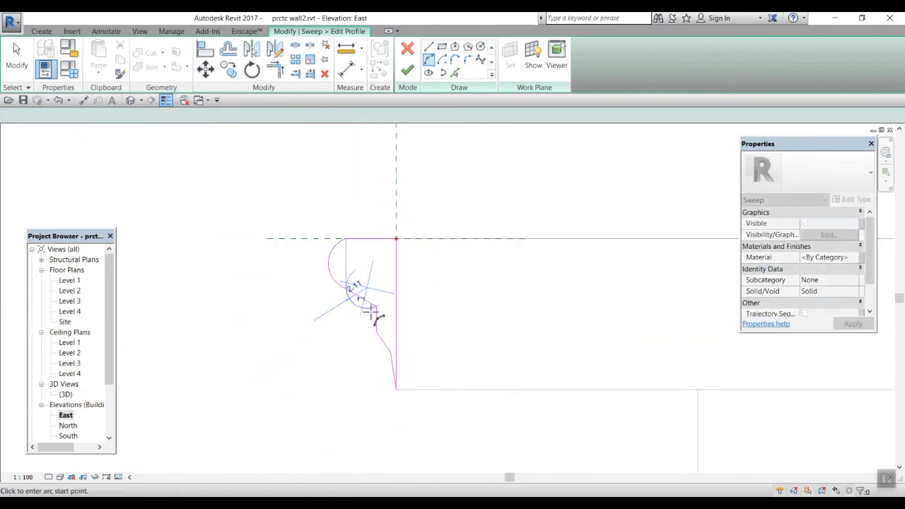
pyautogui.click(374, 307)
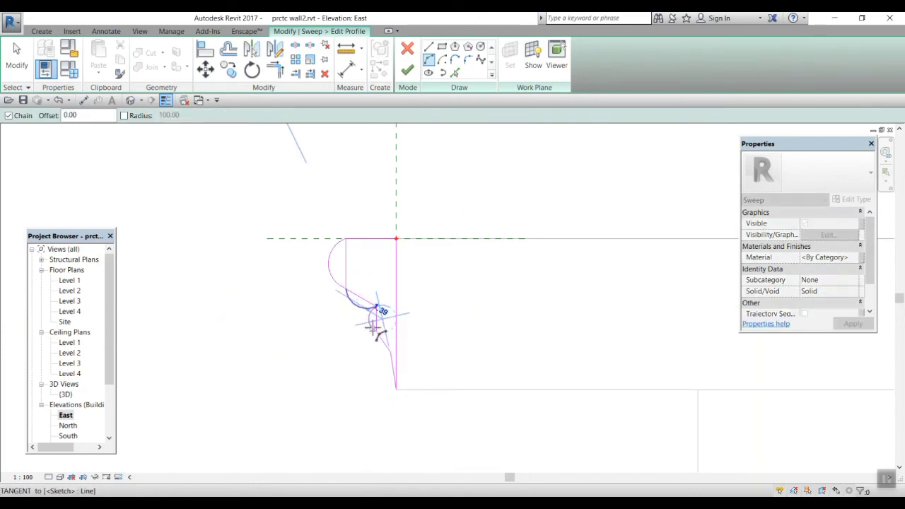
pyautogui.click(377, 330)
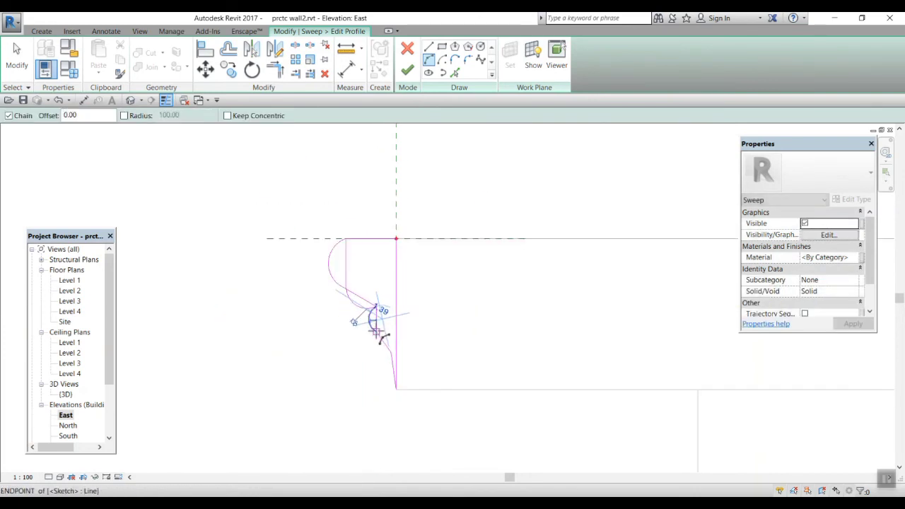
# Step: Add arcs of about 2.6 and 11 radius over the two lowest sloped segments, ending at the profile's vertical back line
pyautogui.click(392, 356)
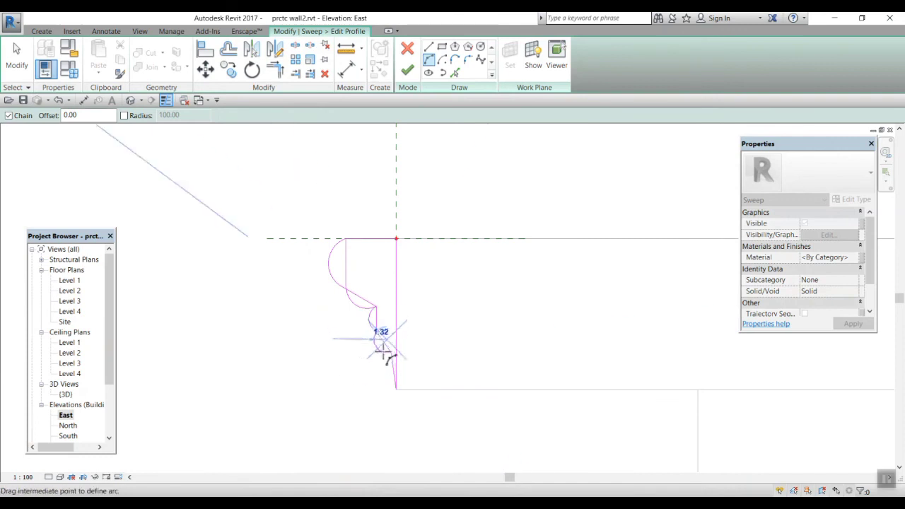
pyautogui.scroll(2, 392, 346)
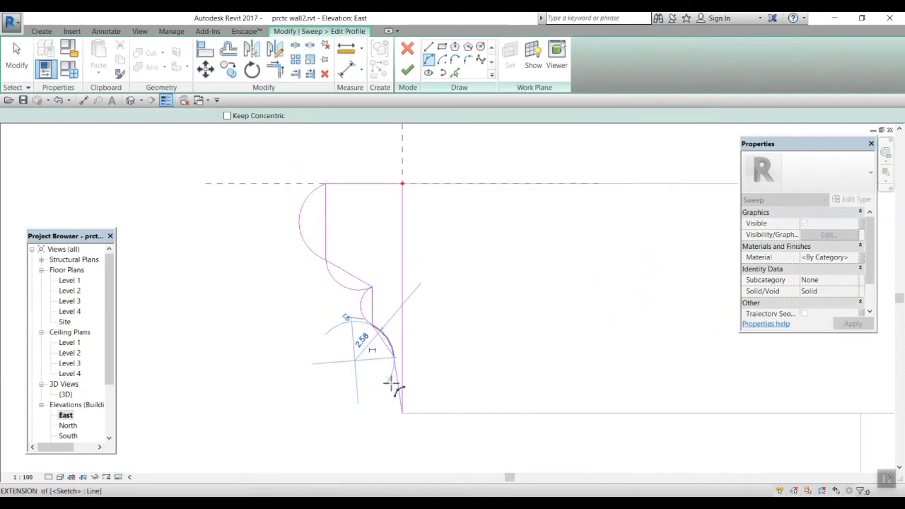
pyautogui.click(396, 362)
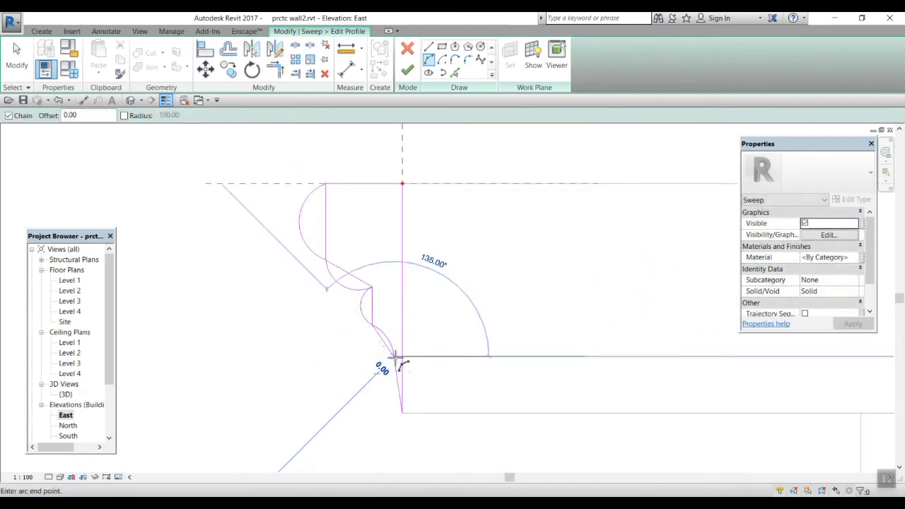
pyautogui.click(403, 412)
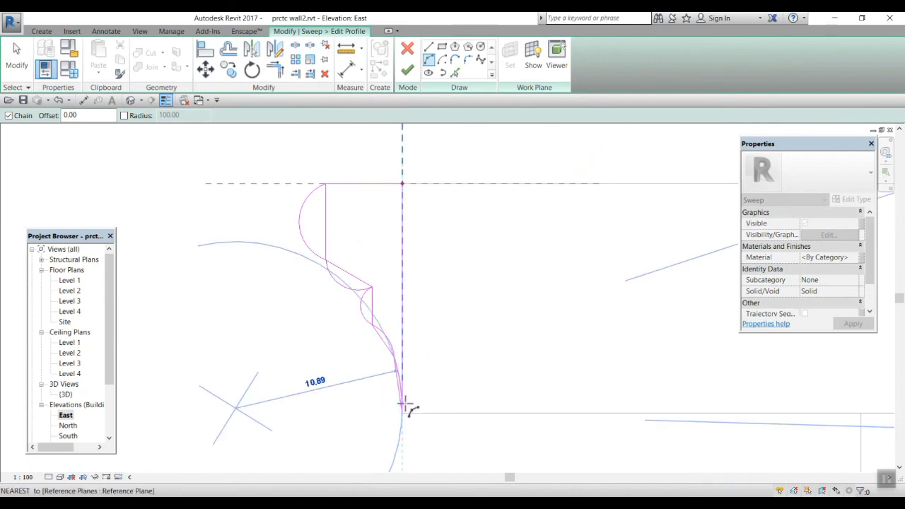
pyautogui.scroll(3, 403, 403)
pyautogui.click(397, 417)
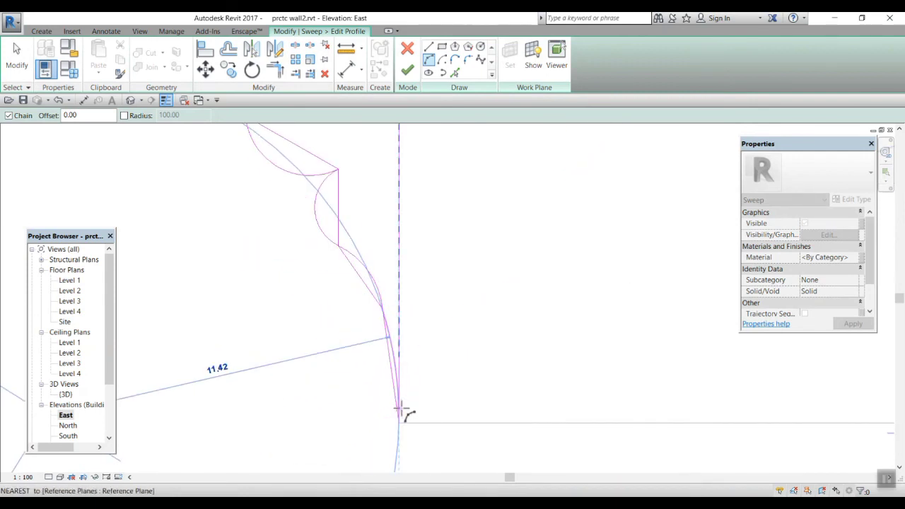
pyautogui.press('Escape')
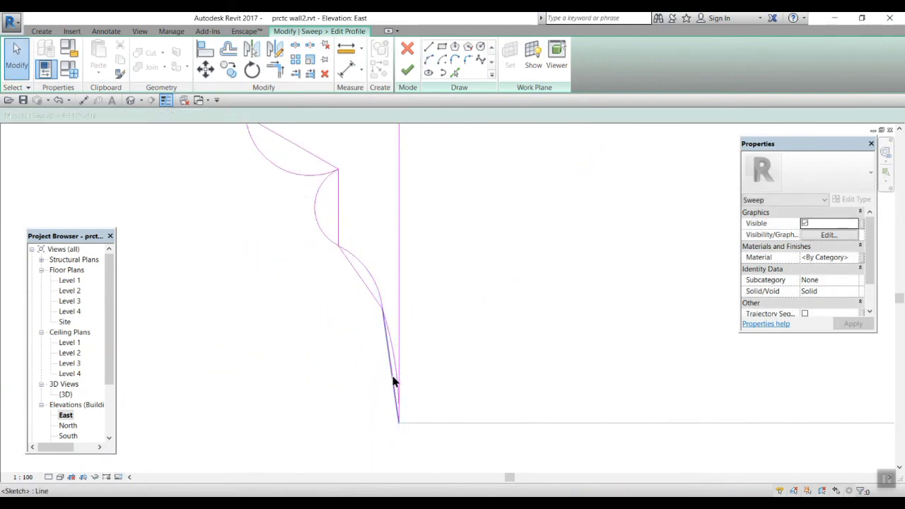
# Step: Delete the five straight construction segments behind the profile's arcs, leaving only the curved outer edge, top line and vertical back line
pyautogui.click(391, 375)
pyautogui.press('Delete')
pyautogui.click(366, 286)
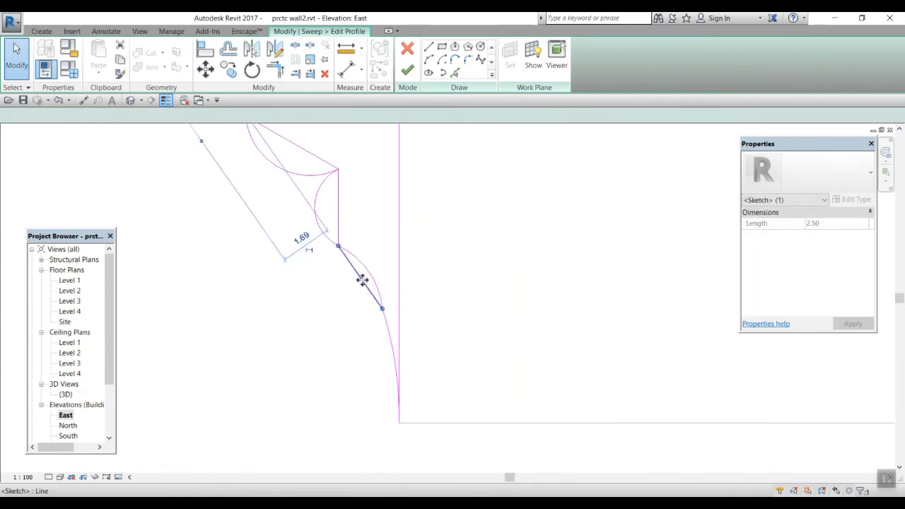
pyautogui.press('Delete')
pyautogui.click(338, 215)
pyautogui.press('Delete')
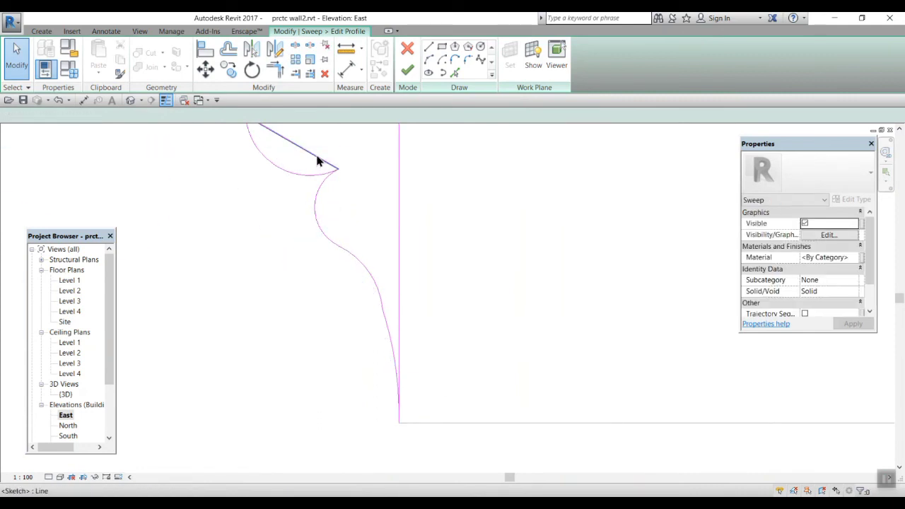
pyautogui.click(318, 159)
pyautogui.scroll(-2, 431, 311)
pyautogui.press('Delete')
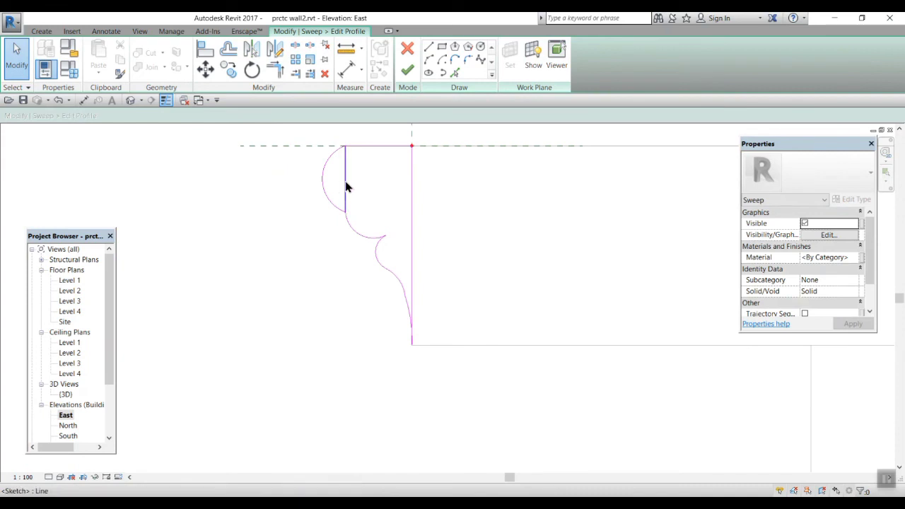
pyautogui.click(346, 186)
pyautogui.press('Delete')
# Step: Flatten the profile's lowest arc slightly, pulling its midpoint away from the vertical back line
pyautogui.scroll(2, 484, 380)
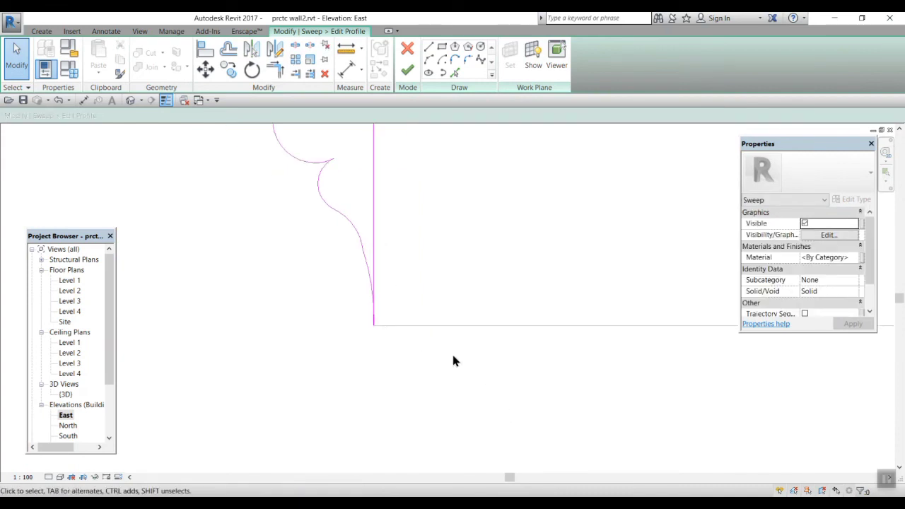
pyautogui.click(365, 260)
pyautogui.scroll(1, 364, 290)
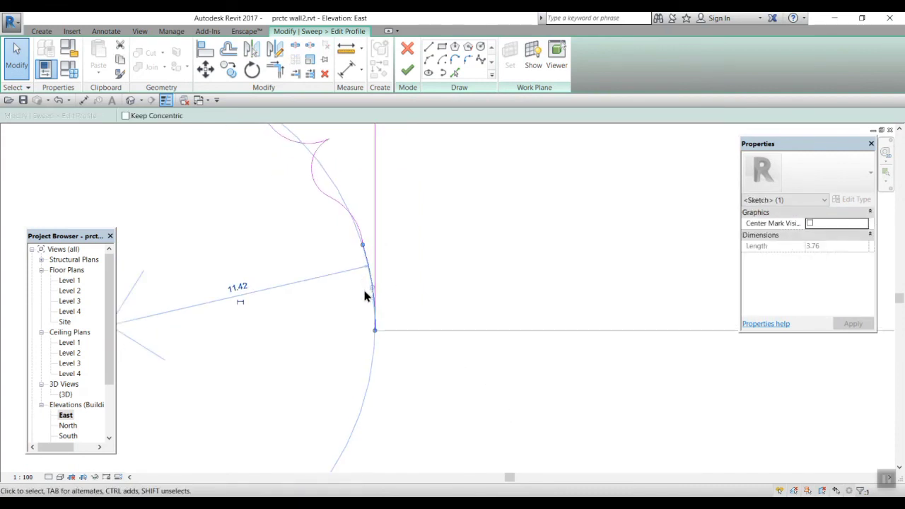
pyautogui.moveTo(371, 288); pyautogui.dragTo(368, 289)
pyautogui.scroll(-3, 530, 325)
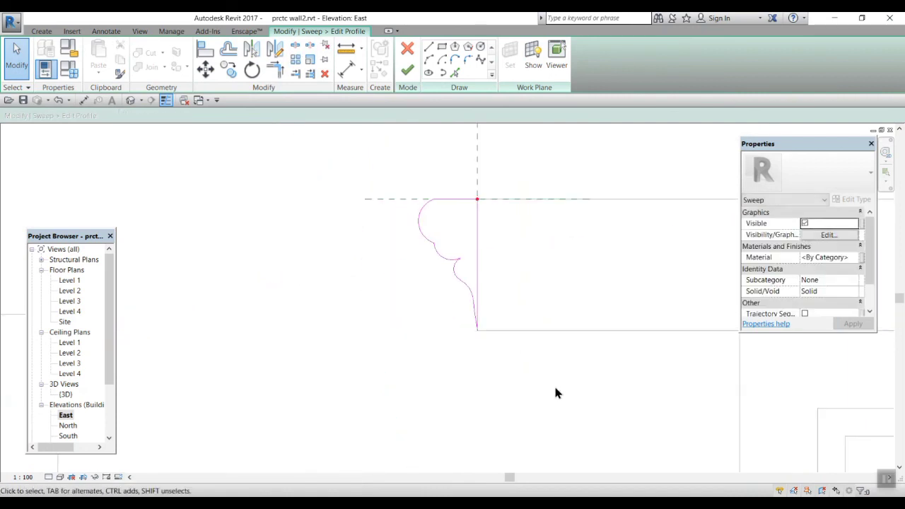
# Step: Finish the sweep's profile and the sweep itself, and inspect the molding around the flat shade in the {3D} view
pyautogui.click(407, 69)
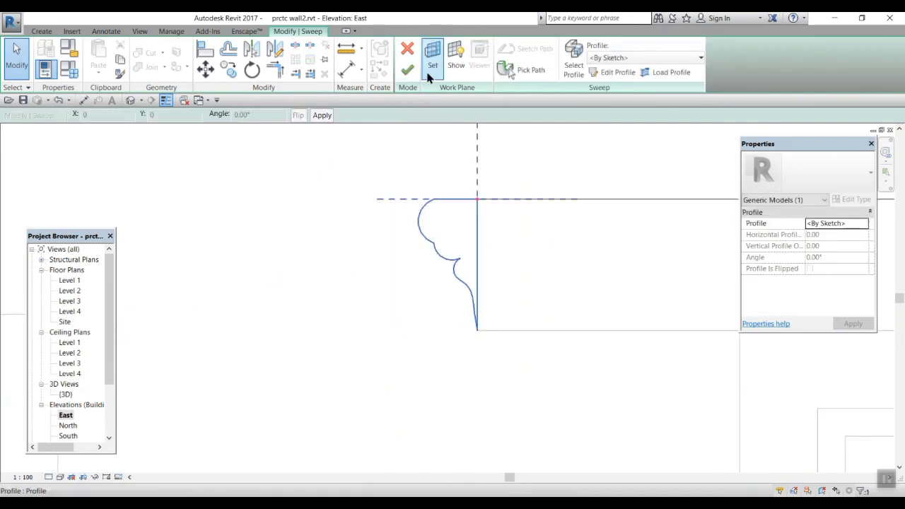
pyautogui.click(407, 69)
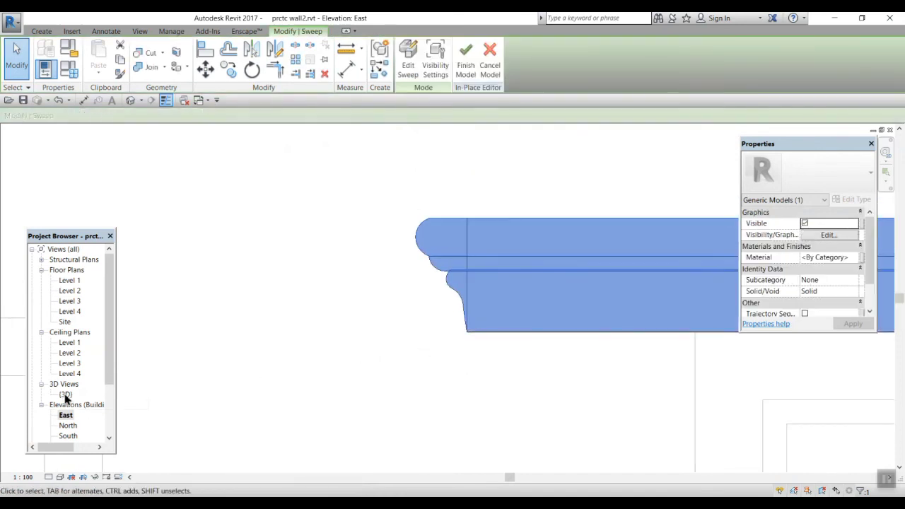
pyautogui.doubleClick(65, 394)
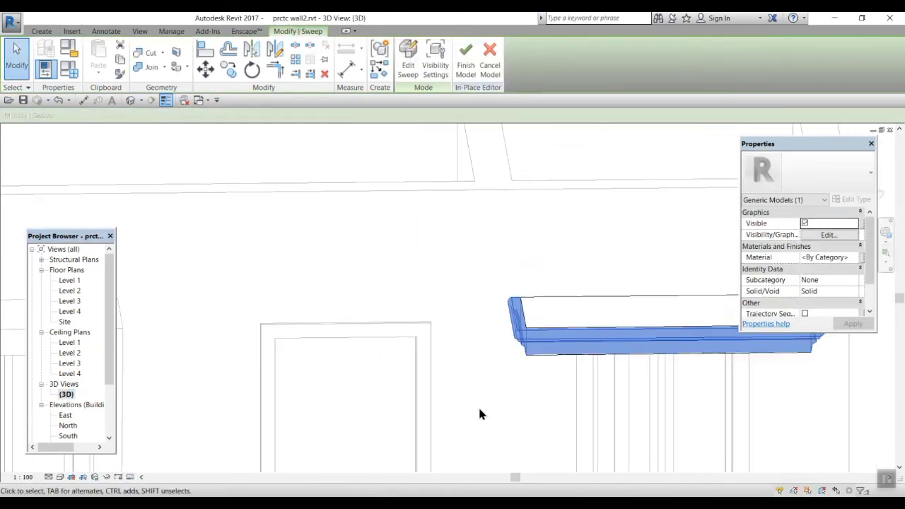
pyautogui.keyDown('shift'); pyautogui.moveTo(507, 429); pyautogui.dragTo(284, 368, button='middle'); pyautogui.keyUp('shift')
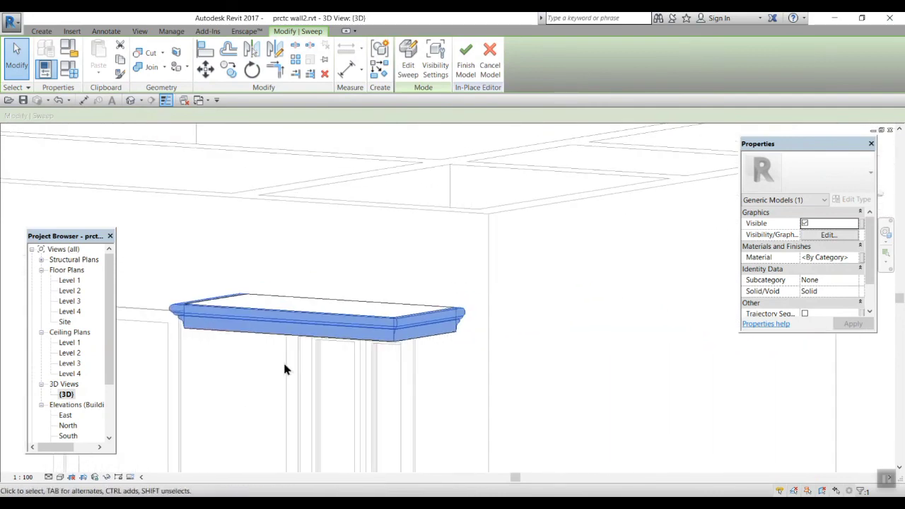
pyautogui.click(558, 430)
pyautogui.moveTo(401, 415); pyautogui.dragTo(428, 401, button='middle')
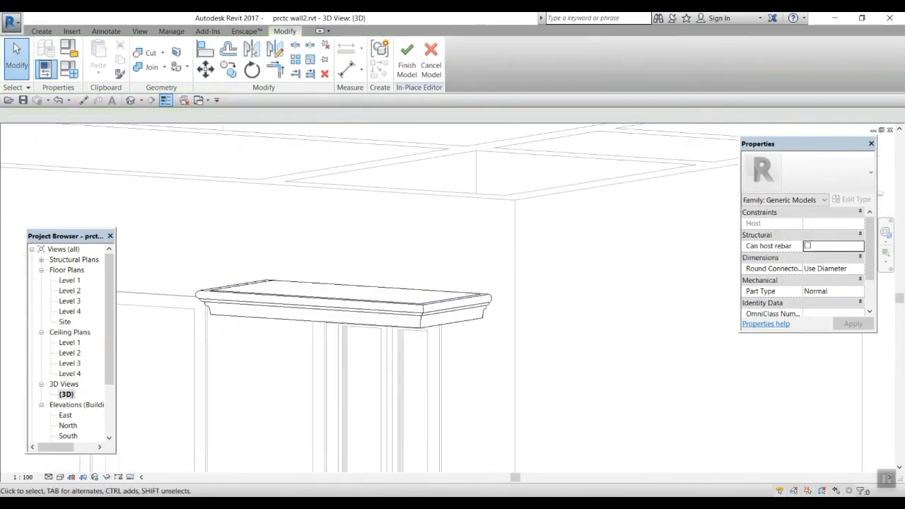
# Step: Set the 3D view's visual style to Realistic and examine the molded shade beside the other window shades
pyautogui.click(60, 477)
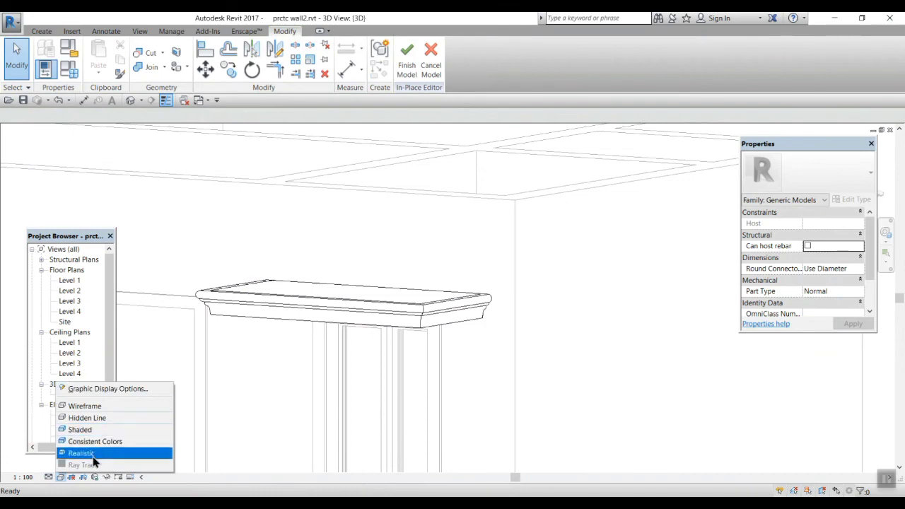
pyautogui.click(92, 455)
pyautogui.scroll(3, 453, 319)
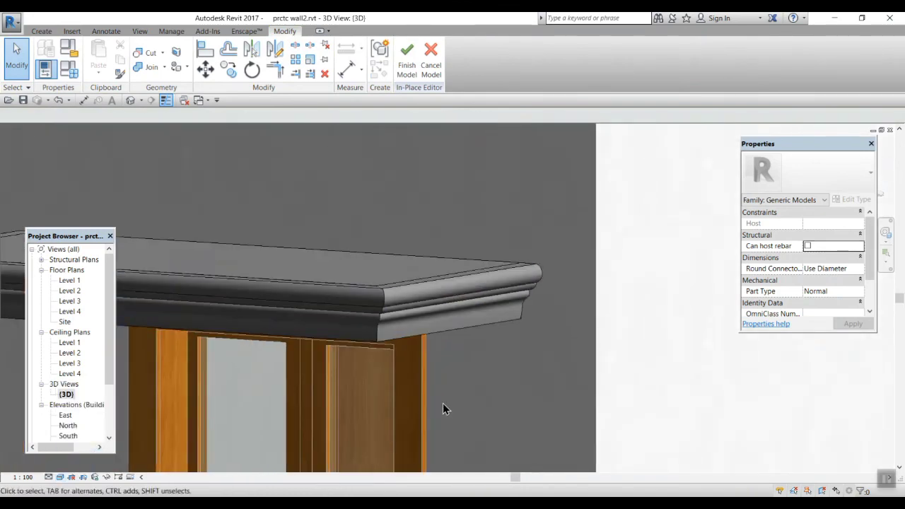
pyautogui.scroll(-4, 263, 409)
pyautogui.keyDown('shift'); pyautogui.moveTo(263, 409); pyautogui.dragTo(309, 442, button='middle'); pyautogui.keyUp('shift')
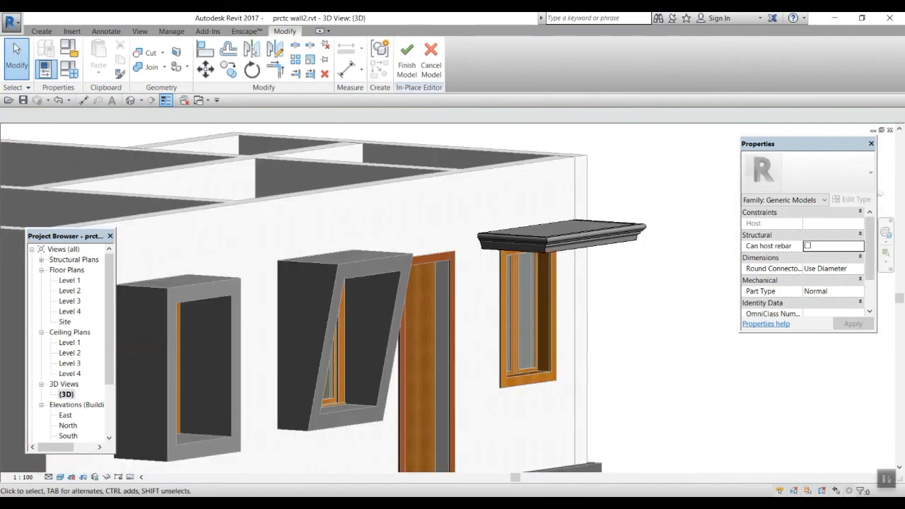